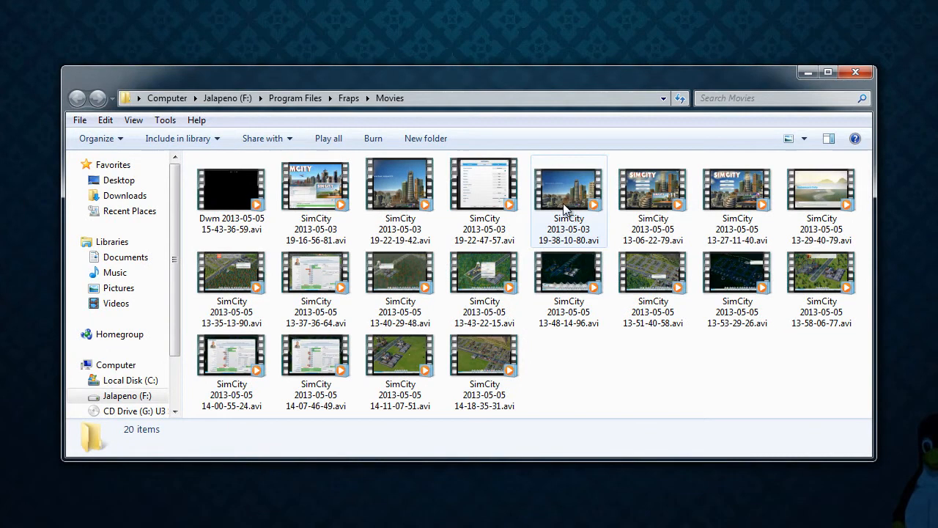
{"action": "left_click", "coordinate": [565, 209]}
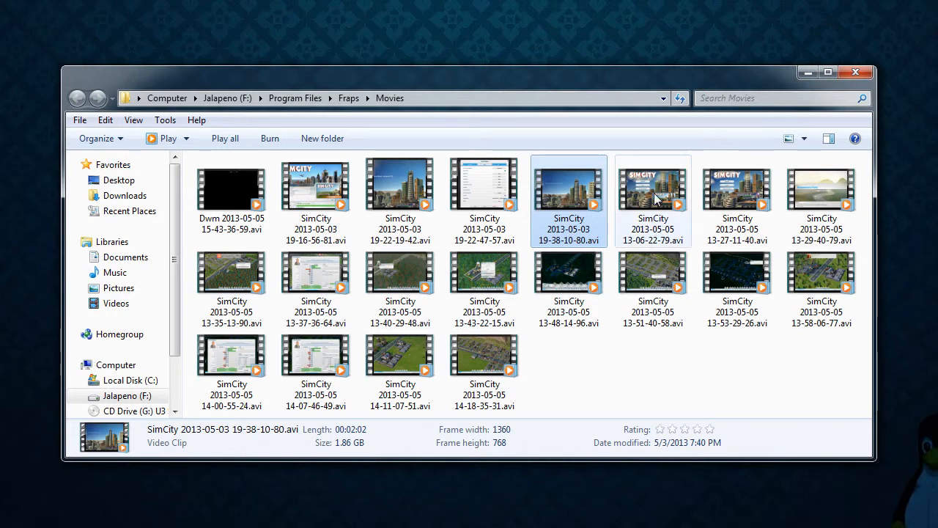
{"action": "mouse_move", "coordinate": [656, 198]}
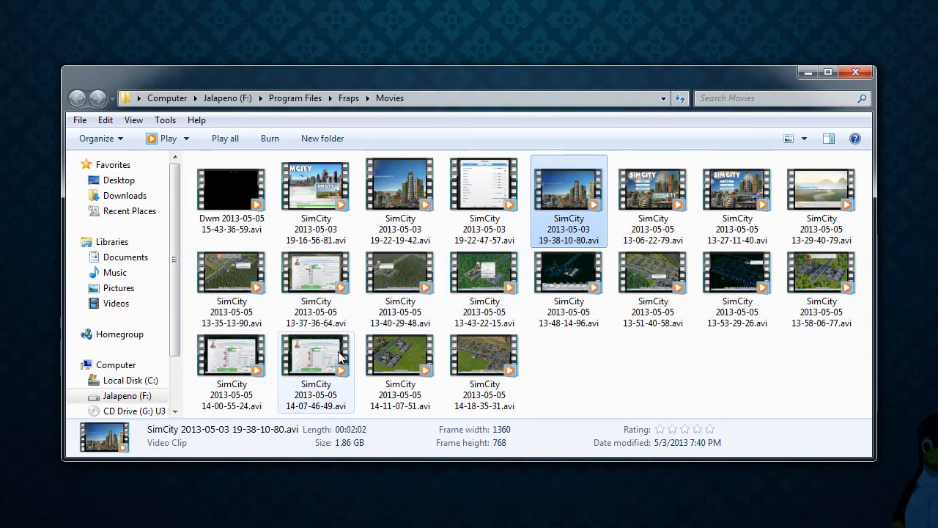
{"action": "left_click", "coordinate": [468, 377], "text": "shift"}
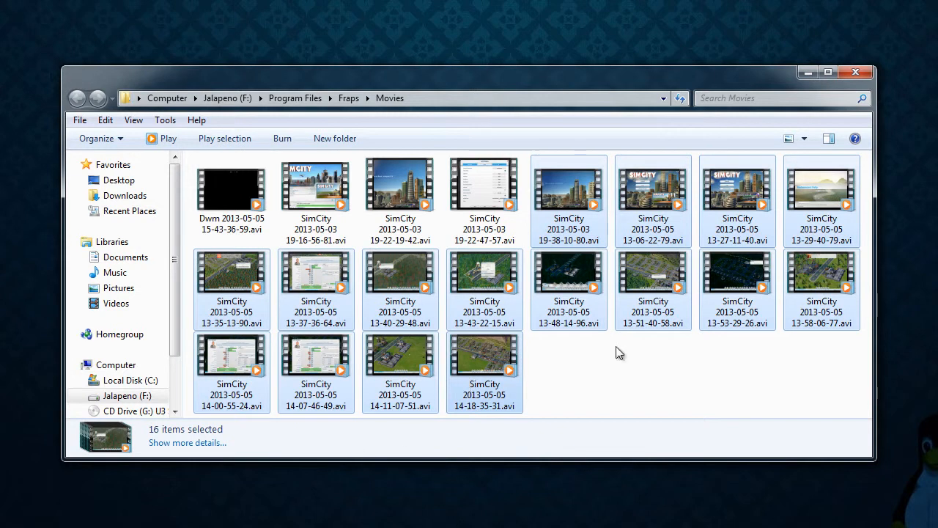
{"action": "left_click", "coordinate": [489, 377]}
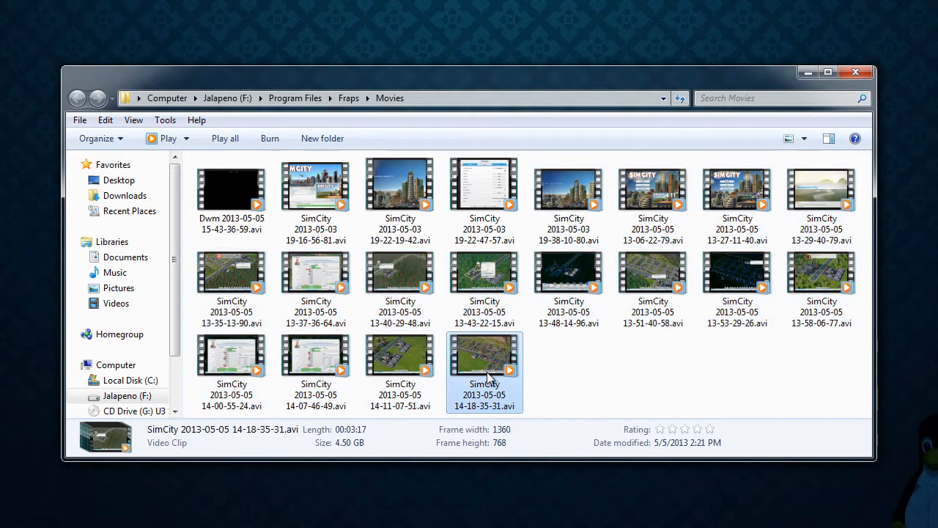
{"action": "left_click", "coordinate": [553, 231], "text": "shift"}
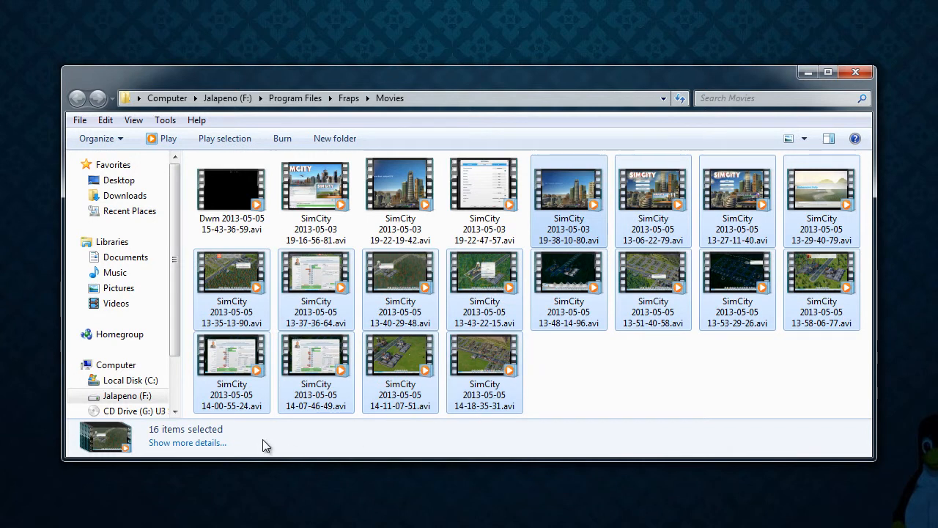
{"action": "left_click", "coordinate": [217, 444]}
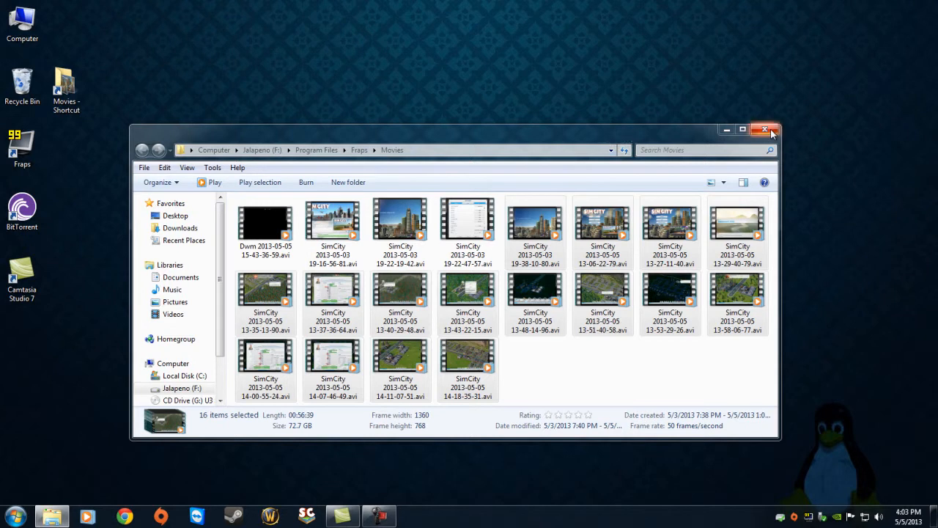
- Switch to Chrome, narrow its window beside the video folder, and open the bookmarked Xvid.org Downloads page
{"action": "left_click", "coordinate": [125, 517]}
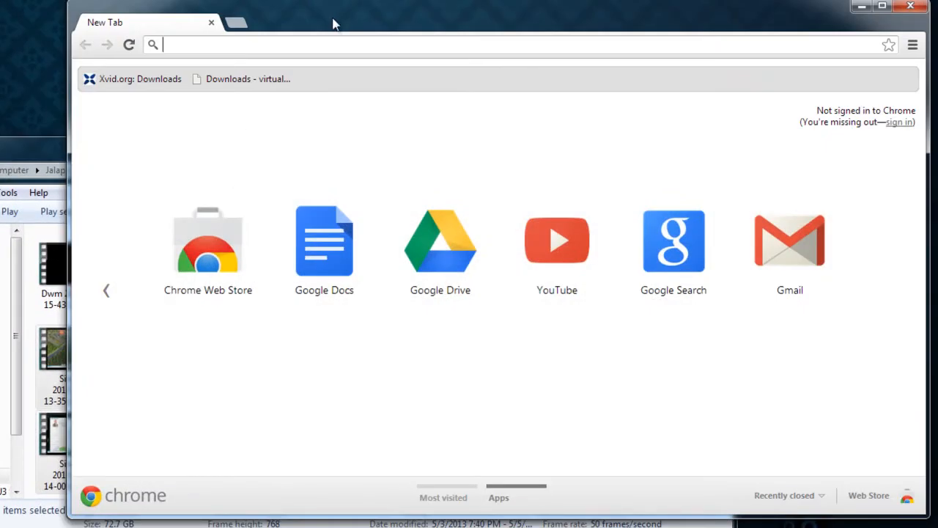
{"action": "left_click_drag", "start_coordinate": [335, 25], "coordinate": [322, 21]}
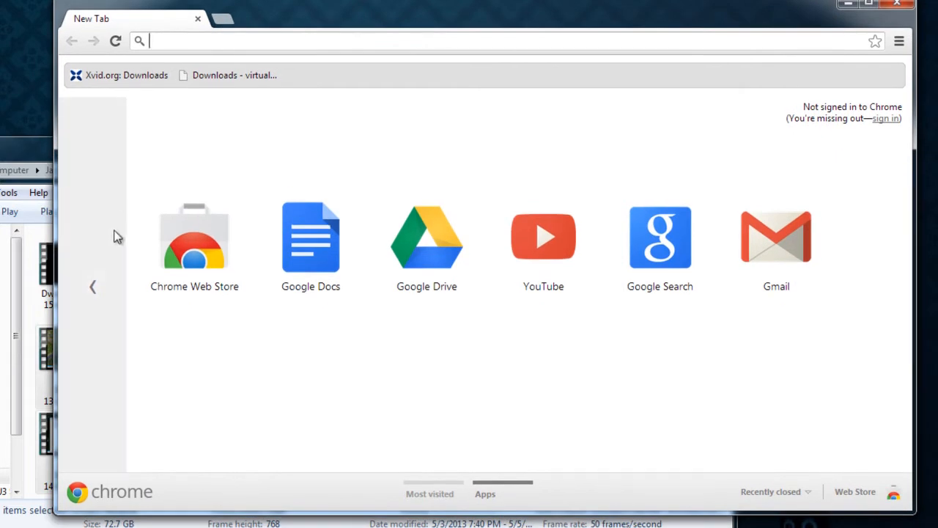
{"action": "left_click_drag", "start_coordinate": [56, 272], "coordinate": [209, 271]}
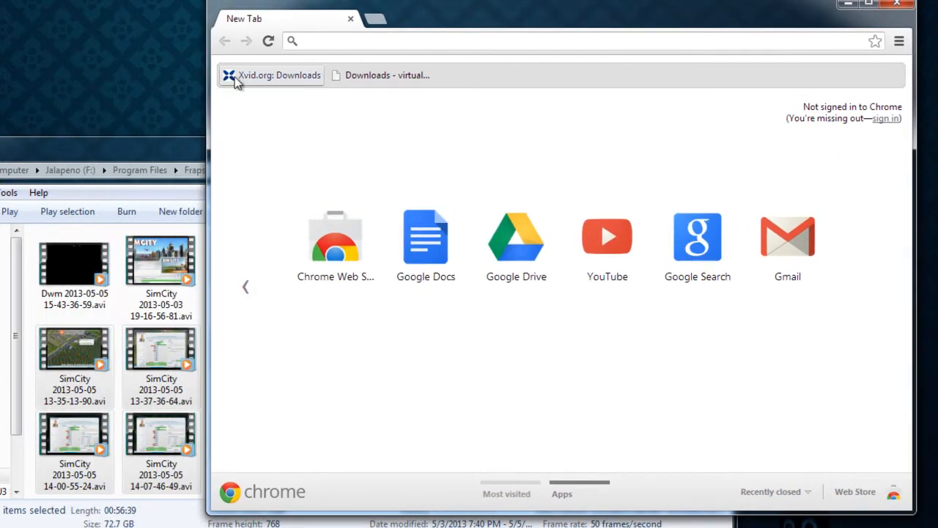
{"action": "left_click", "coordinate": [270, 82]}
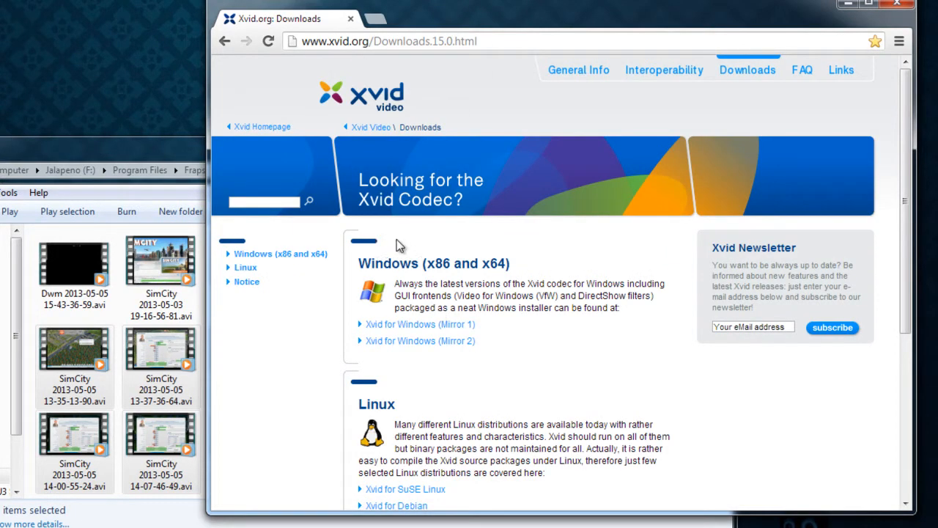
- Download the Xvid-1.3.2 installer for Windows through the Mirror 2 site
{"action": "scroll", "coordinate": [428, 359], "scroll_direction": "down", "scroll_amount": 2}
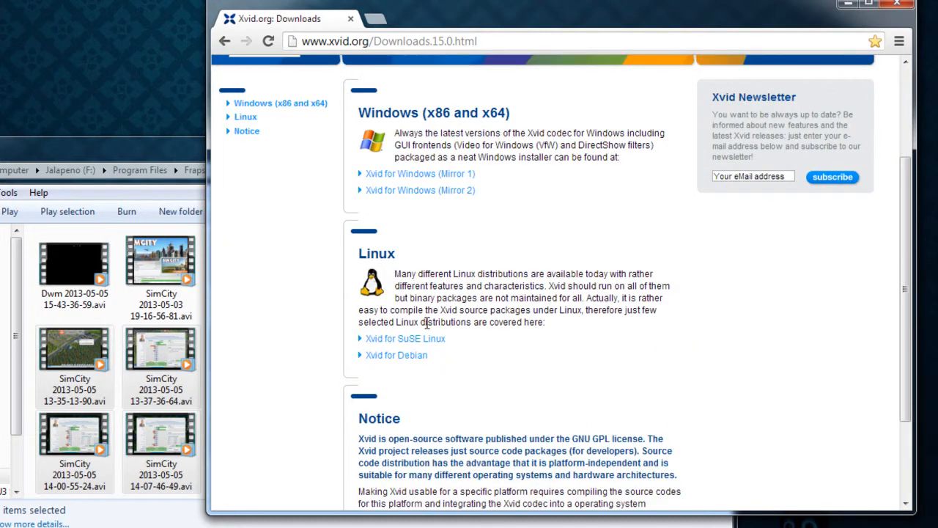
{"action": "scroll", "coordinate": [593, 320], "scroll_direction": "down", "scroll_amount": 2}
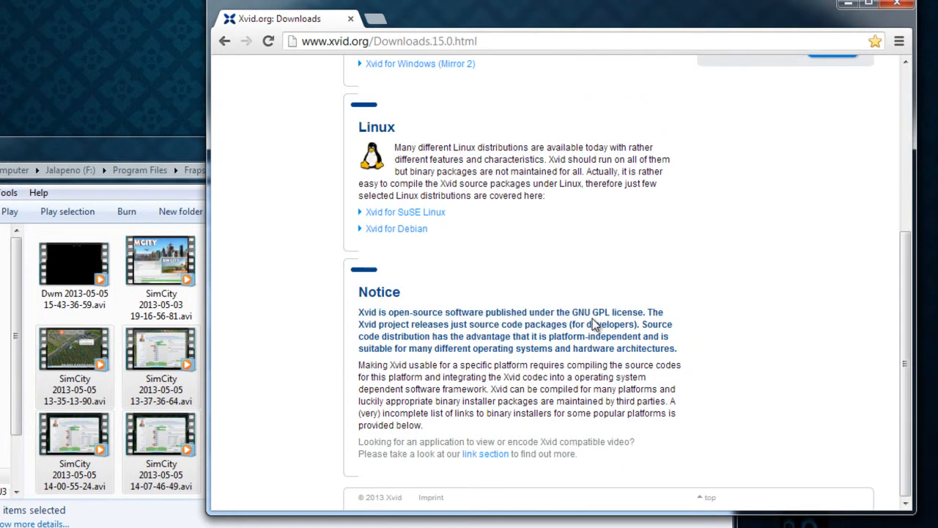
{"action": "scroll", "coordinate": [592, 318], "scroll_direction": "up", "scroll_amount": 4}
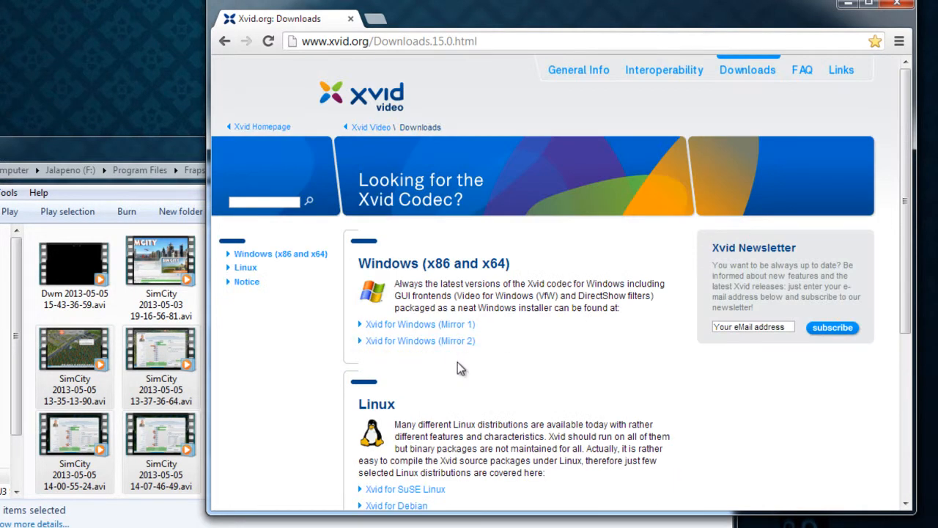
{"action": "left_click", "coordinate": [424, 341]}
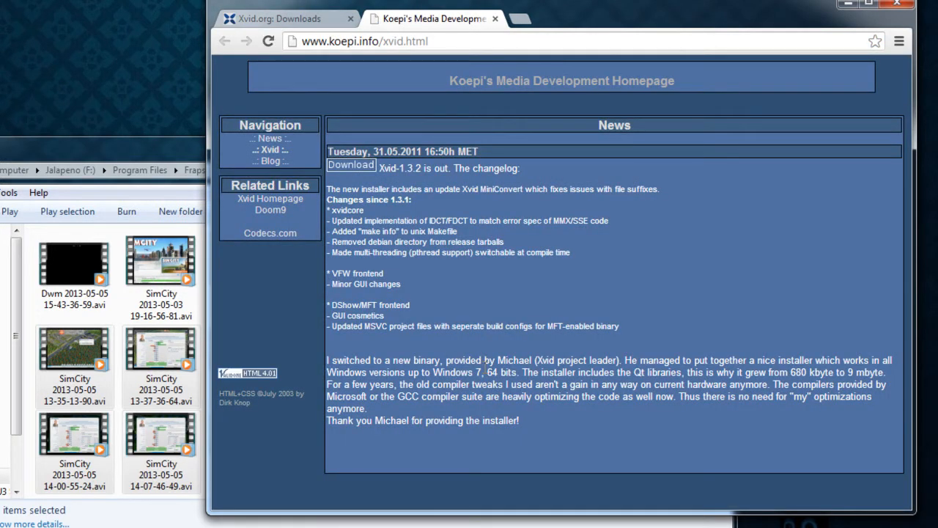
{"action": "left_click", "coordinate": [348, 168]}
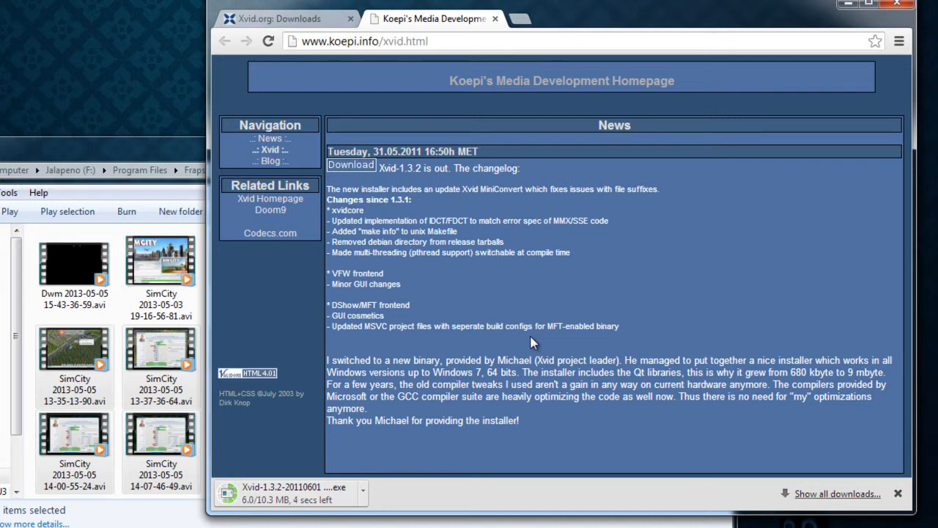
- From the bookmarked VirtualDub downloads page in a new tab, download the V1.9.11 x64 / 64-bit release build from SourceForge
{"action": "left_click", "coordinate": [520, 19]}
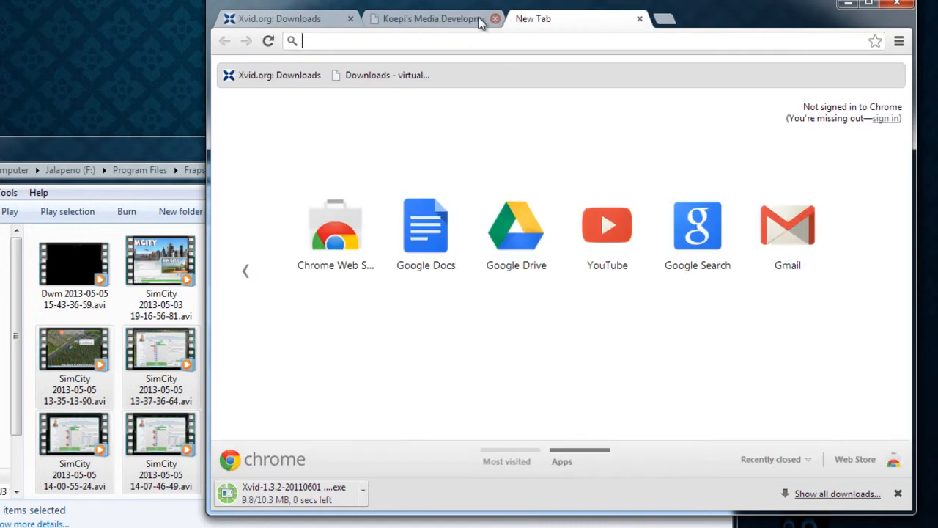
{"action": "left_click", "coordinate": [374, 76]}
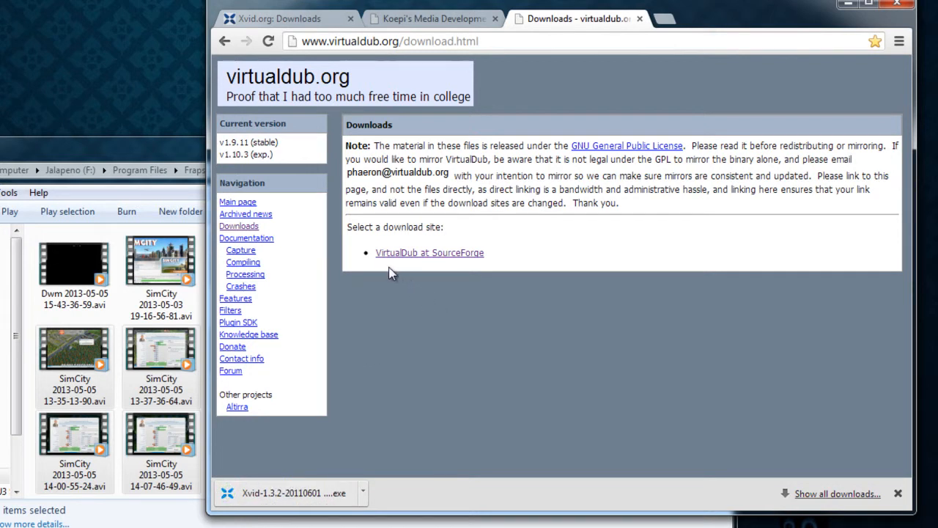
{"action": "left_click", "coordinate": [436, 253]}
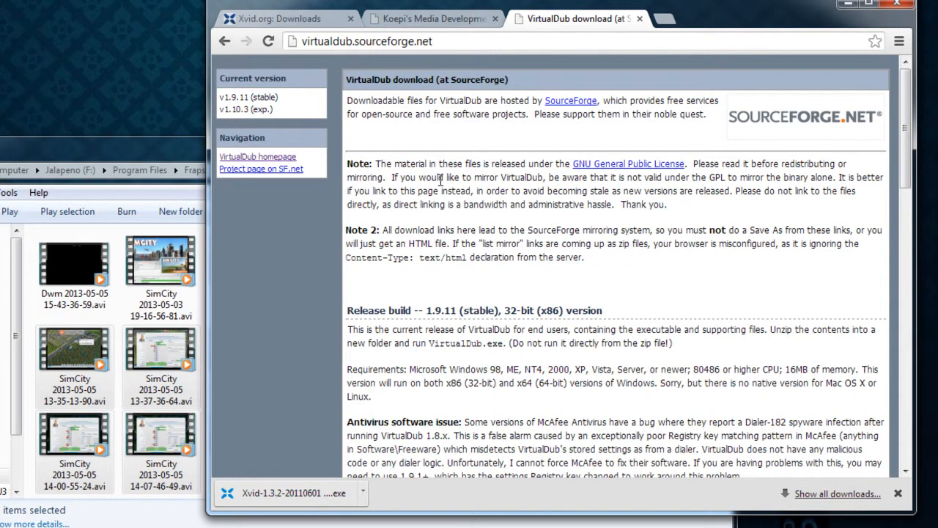
{"action": "scroll", "coordinate": [440, 179], "scroll_direction": "down", "scroll_amount": 3}
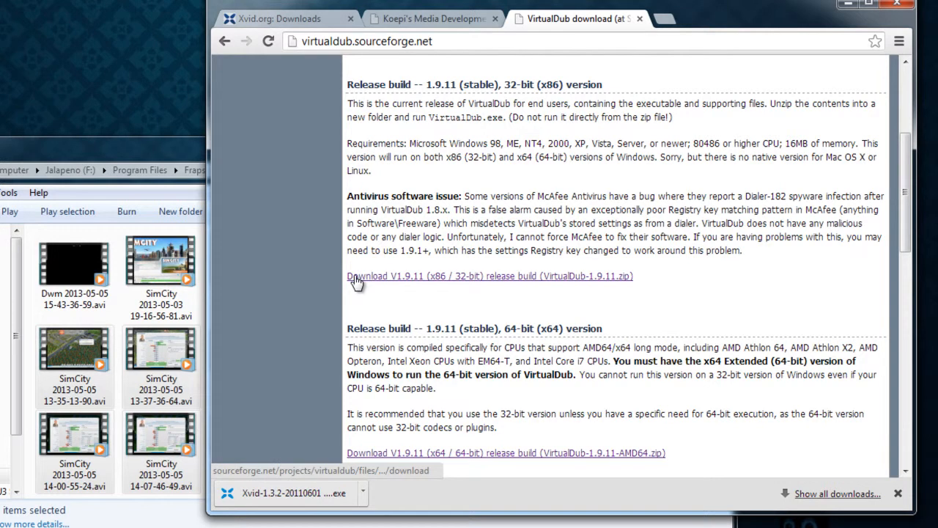
{"action": "scroll", "coordinate": [499, 284], "scroll_direction": "down", "scroll_amount": 1}
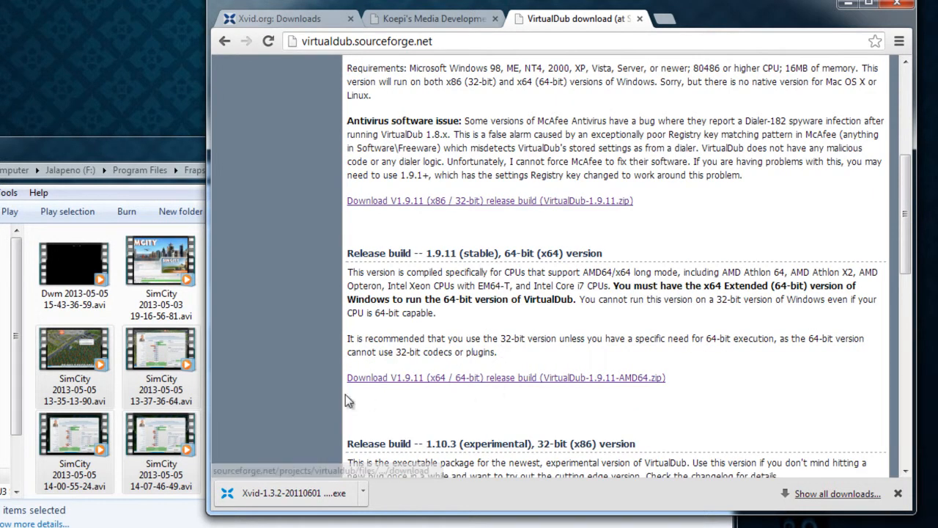
{"action": "left_click", "coordinate": [504, 379]}
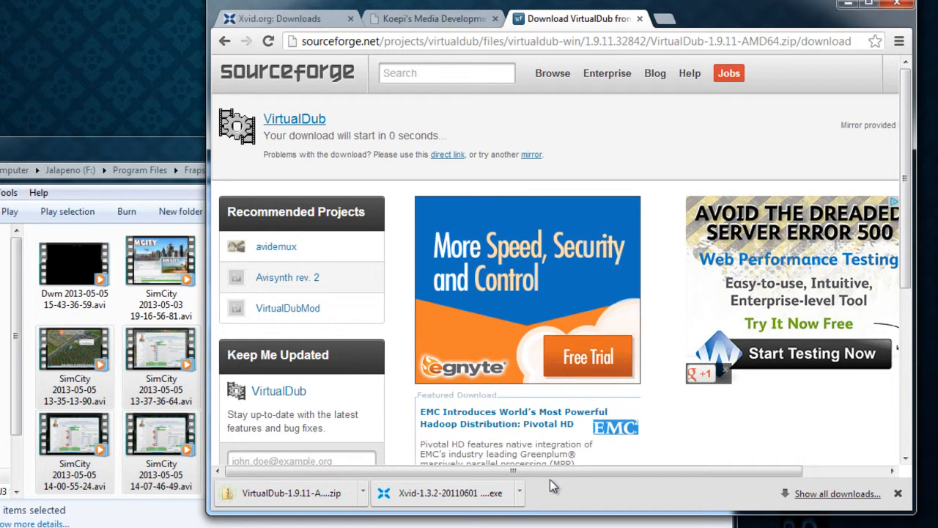
- Run the downloaded Xvid installer, minimize the folder and browser windows, and accept English as the installation language
{"action": "left_click", "coordinate": [442, 495]}
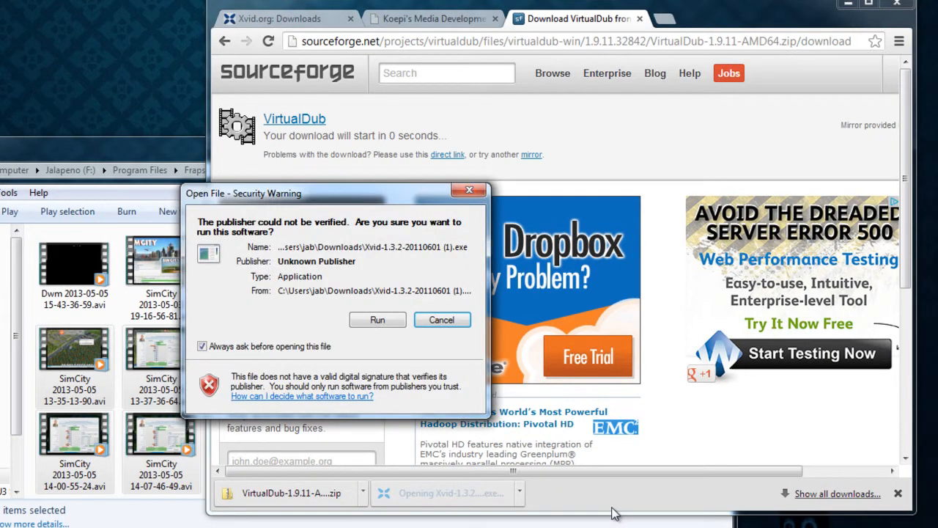
{"action": "left_click", "coordinate": [376, 322]}
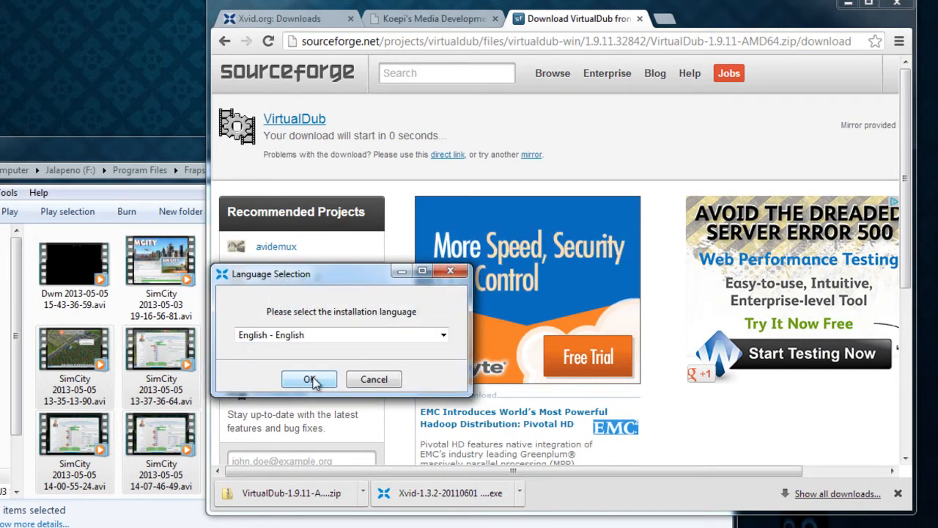
{"action": "left_click", "coordinate": [182, 160]}
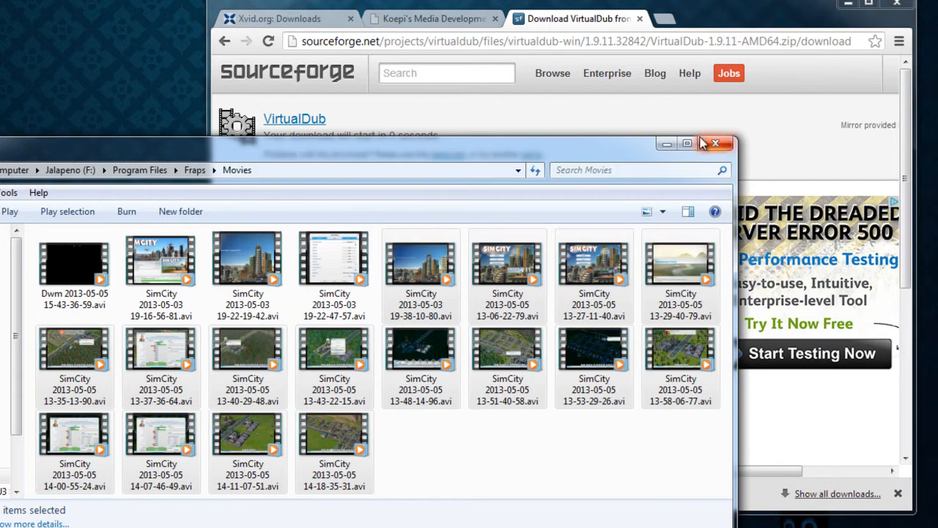
{"action": "left_click", "coordinate": [666, 145]}
{"action": "left_click", "coordinate": [848, 3]}
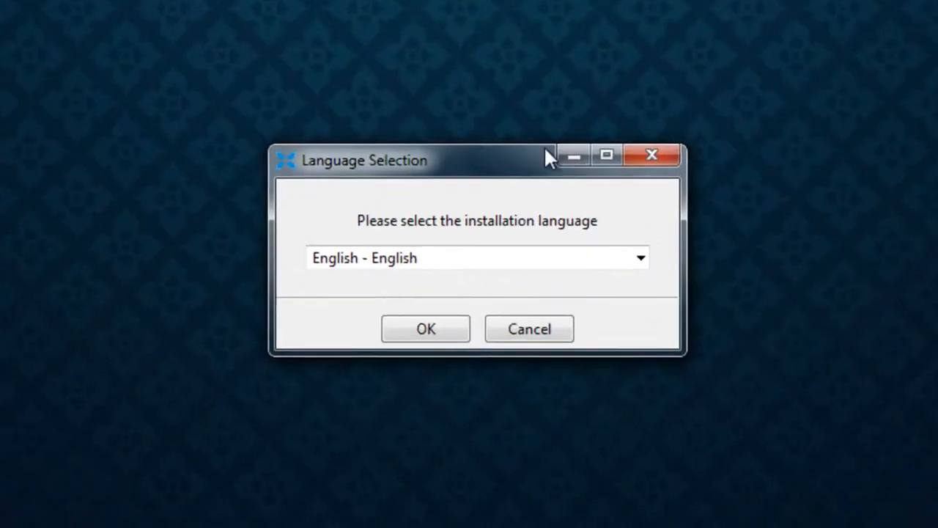
{"action": "left_click", "coordinate": [438, 330]}
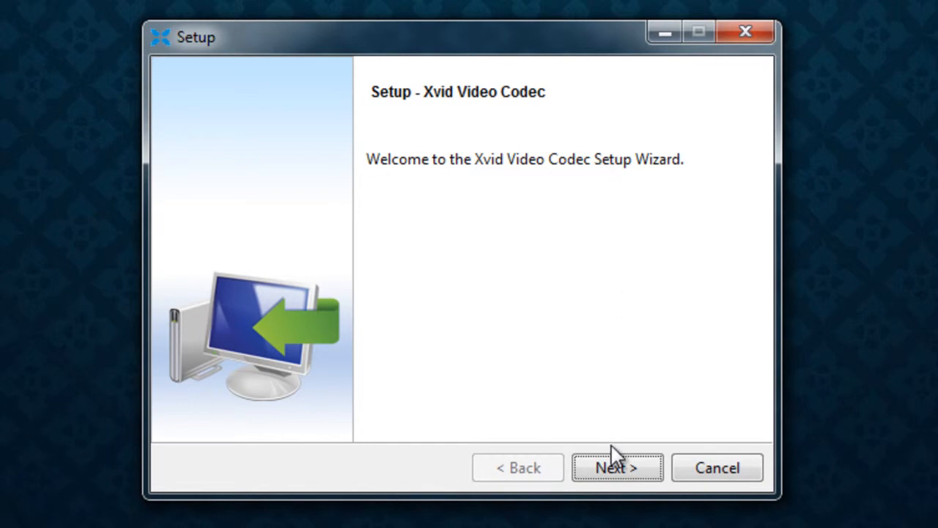
- Accept the Xvid license agreement and keep F:\Program Files\Xvid as the installation directory
{"action": "left_click", "coordinate": [619, 472]}
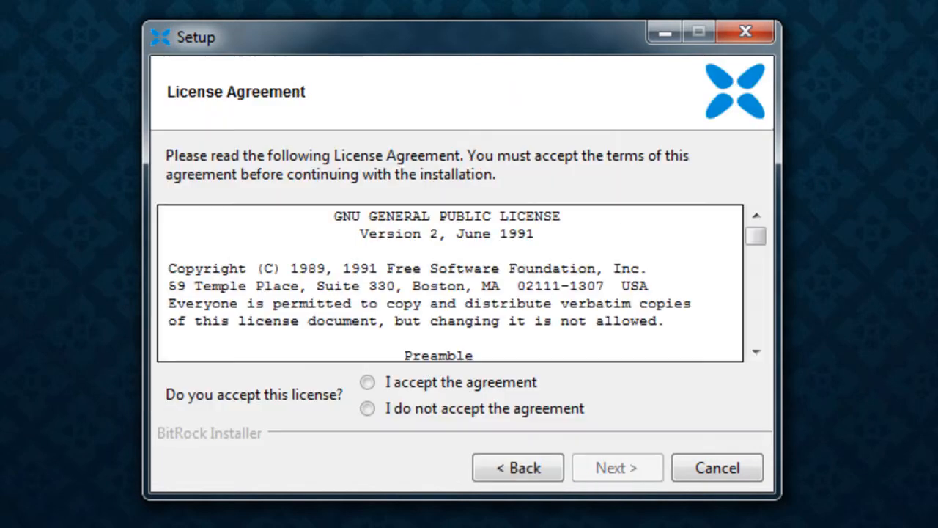
{"action": "left_click", "coordinate": [368, 382]}
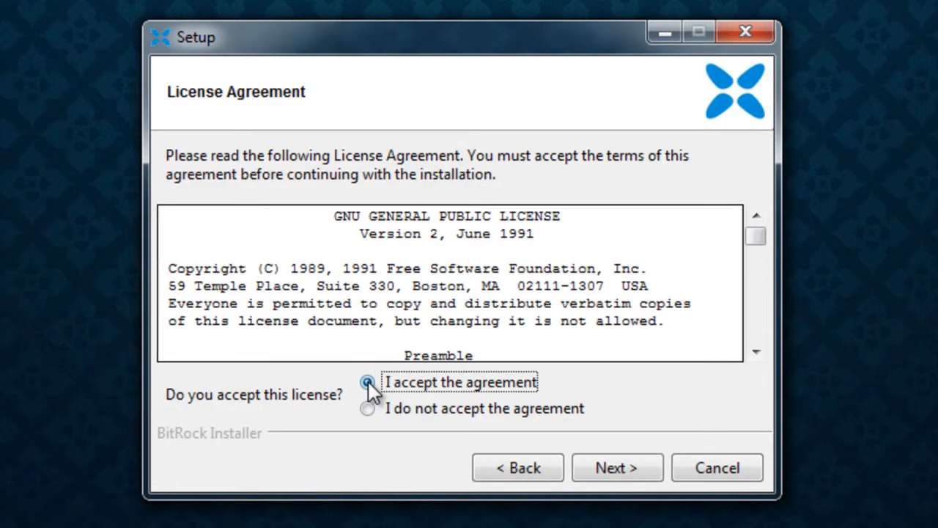
{"action": "left_click_drag", "start_coordinate": [757, 239], "coordinate": [758, 356]}
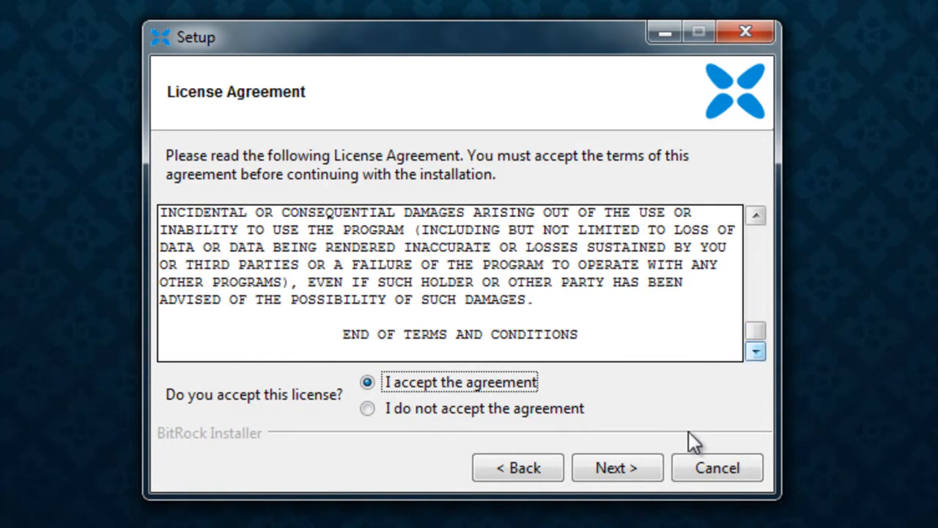
{"action": "left_click", "coordinate": [635, 466]}
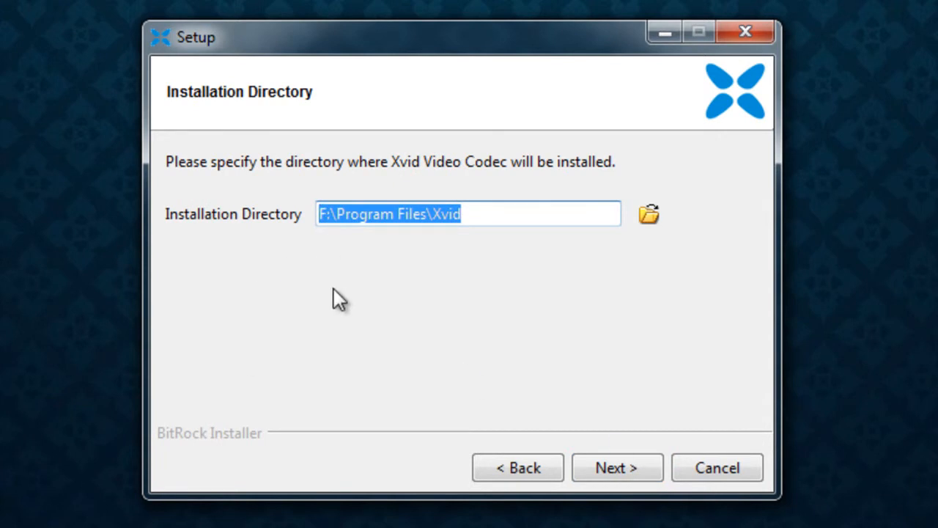
{"action": "left_click", "coordinate": [623, 469]}
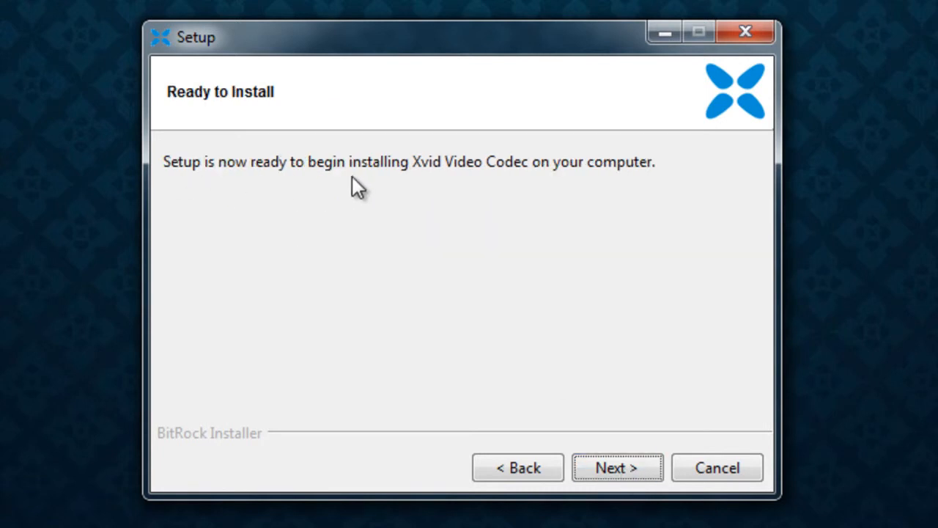
- Install the Xvid Video Codec and finish the setup without viewing the readme file
{"action": "left_click", "coordinate": [627, 469]}
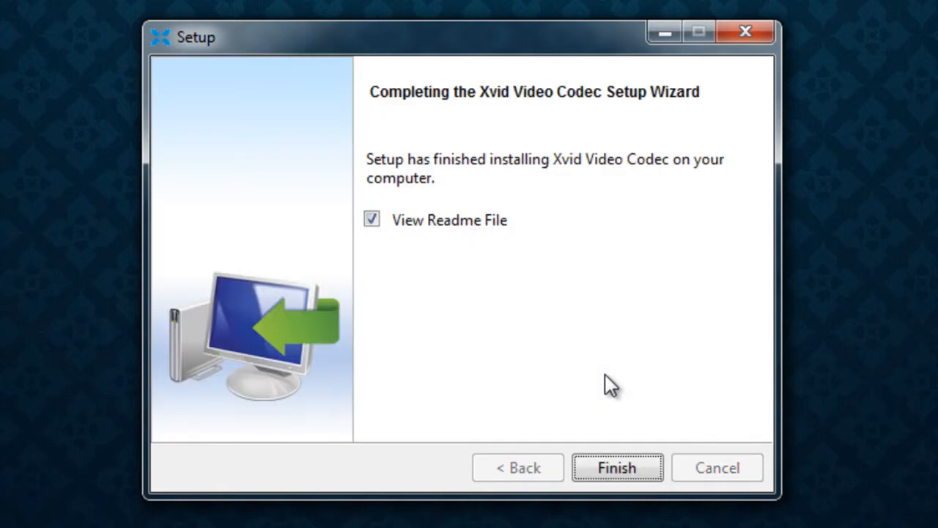
{"action": "left_click", "coordinate": [369, 222]}
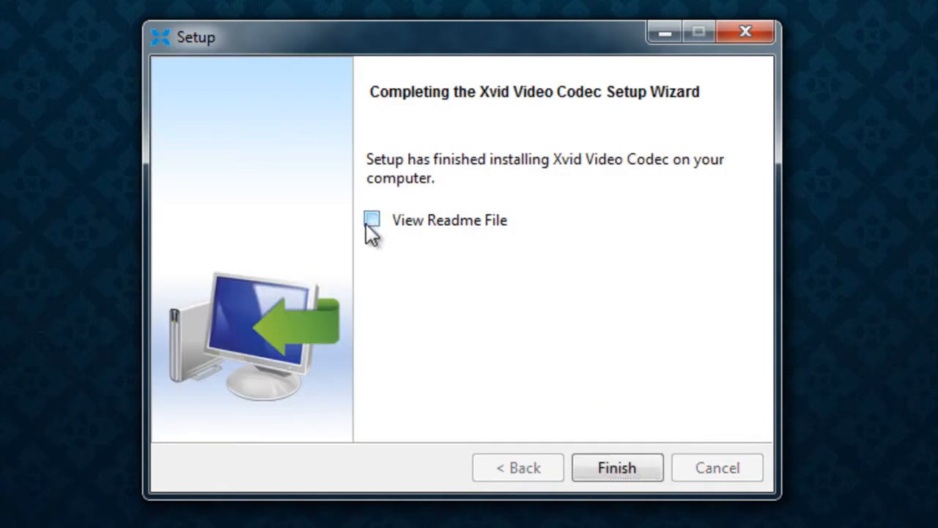
{"action": "left_click", "coordinate": [616, 467]}
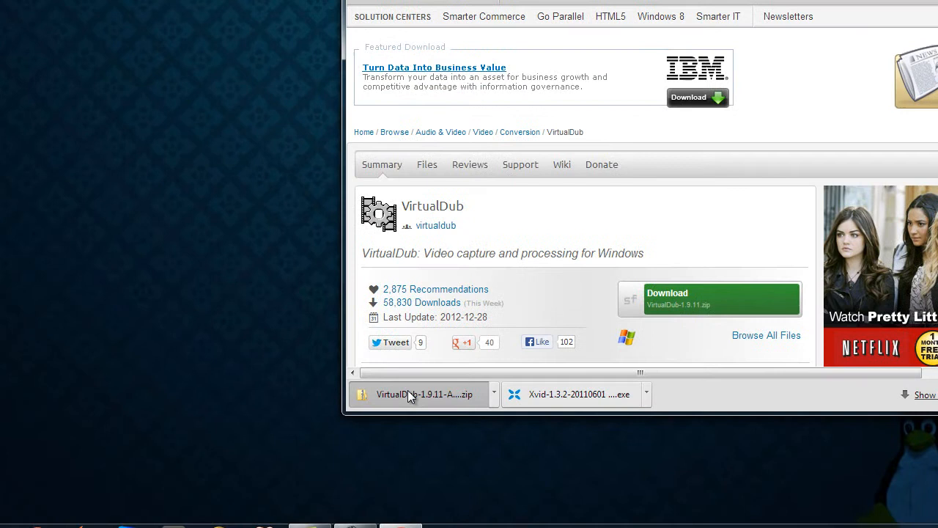
- Open the downloaded VirtualDub archive, go to the extracted VirtualDub-1.9.11-AMD64 folder in F:\Downloads, and run Veedub64.exe despite the security warning
{"action": "left_click", "coordinate": [408, 394]}
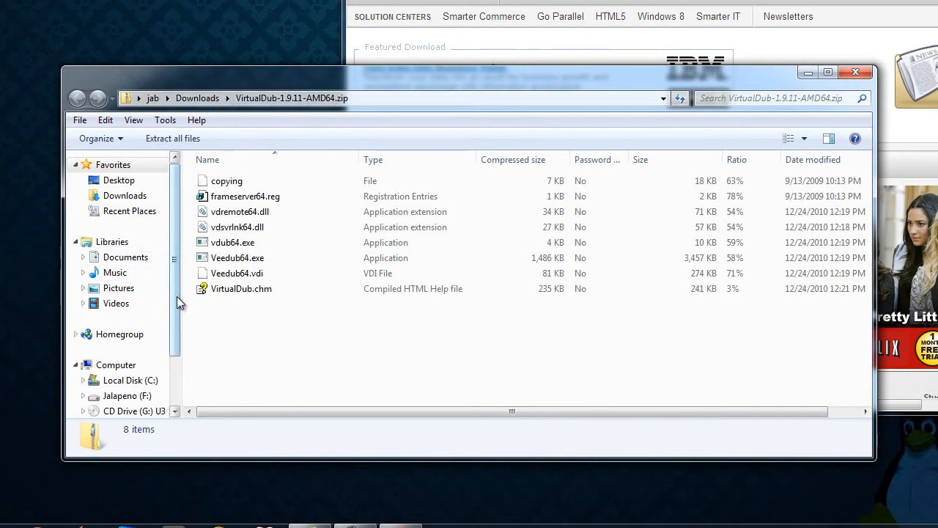
{"action": "scroll", "coordinate": [147, 315], "scroll_direction": "down", "scroll_amount": 2}
{"action": "left_click", "coordinate": [129, 330]}
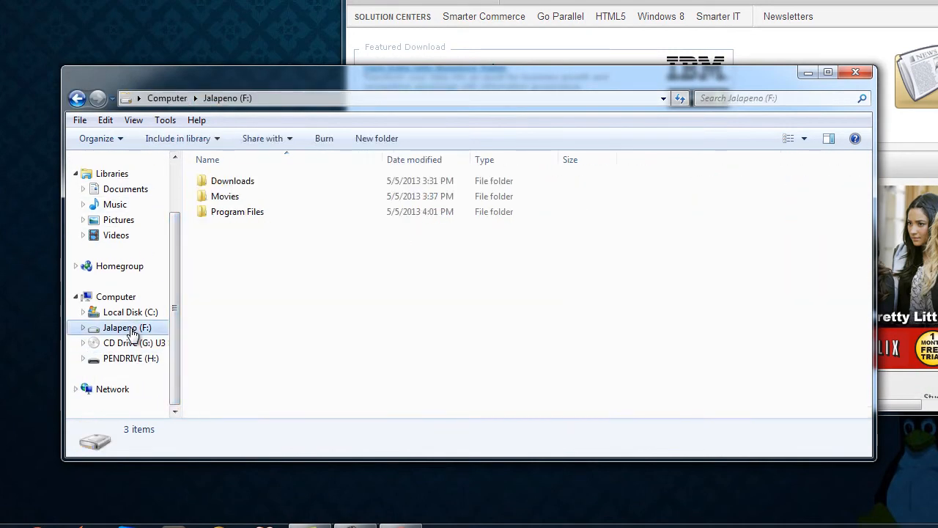
{"action": "double_click", "coordinate": [230, 186]}
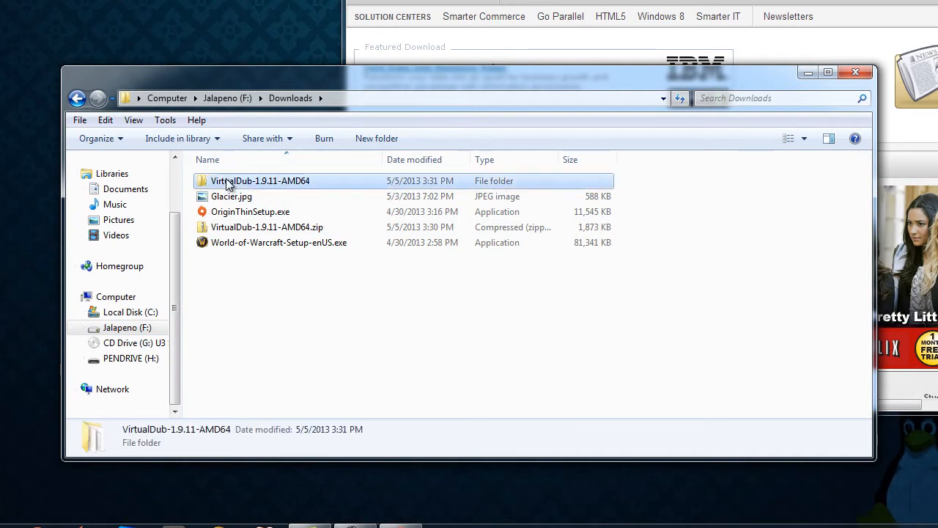
{"action": "double_click", "coordinate": [229, 184]}
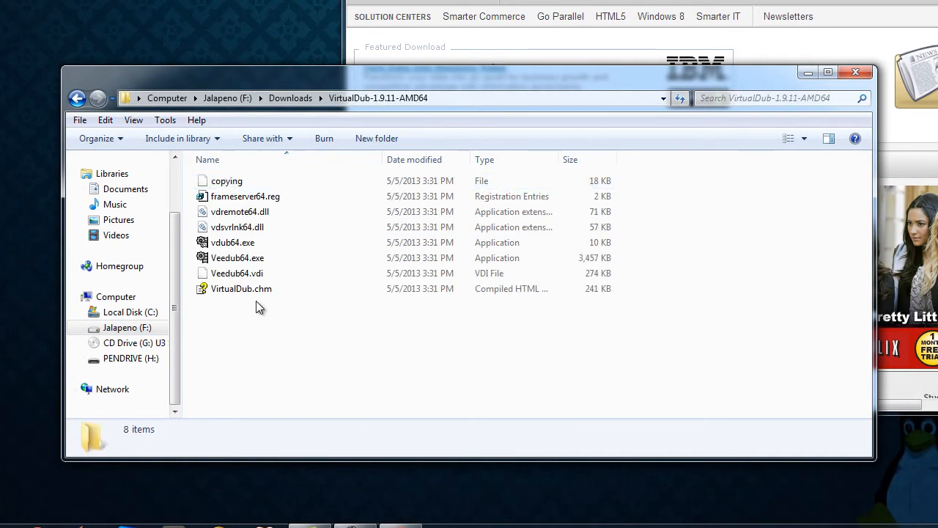
{"action": "double_click", "coordinate": [253, 262]}
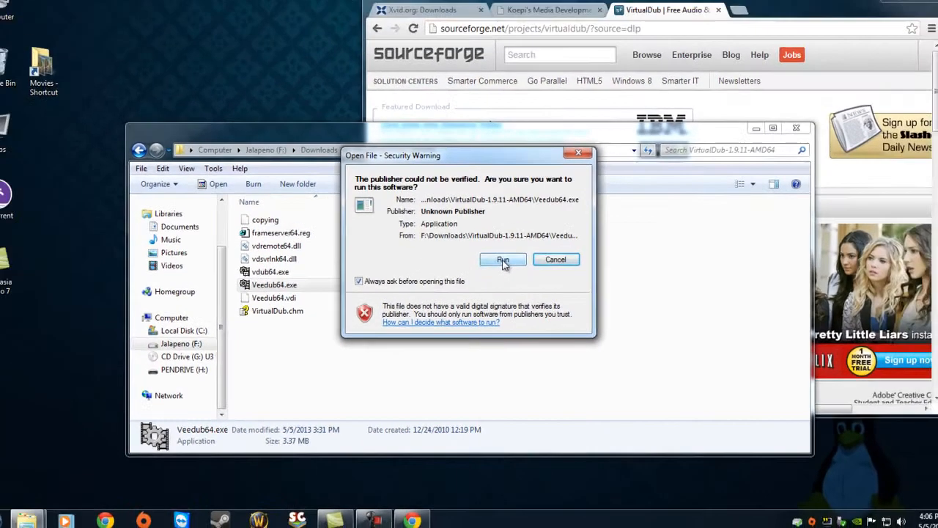
{"action": "left_click", "coordinate": [508, 228]}
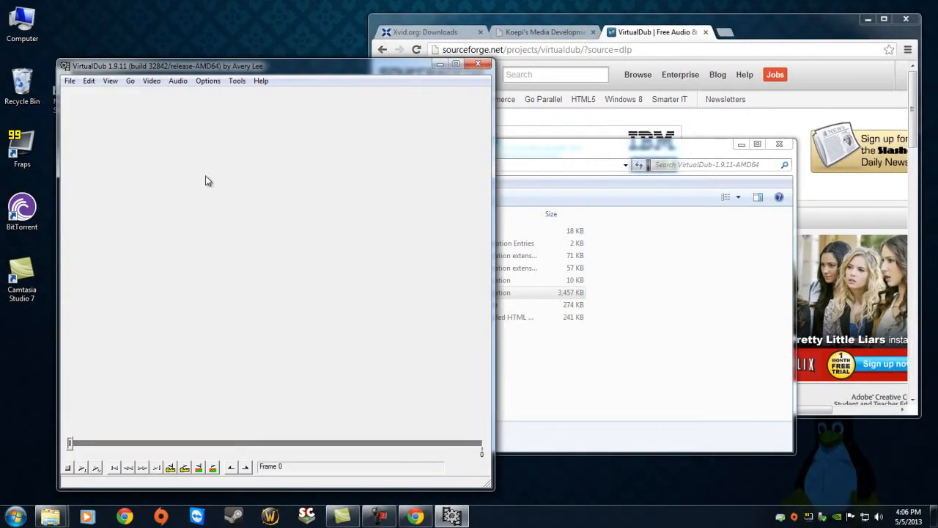
- Clear the desktop by closing the VirtualDub folder and minimizing the browser, and move the VirtualDub window aside
{"action": "left_click", "coordinate": [779, 144]}
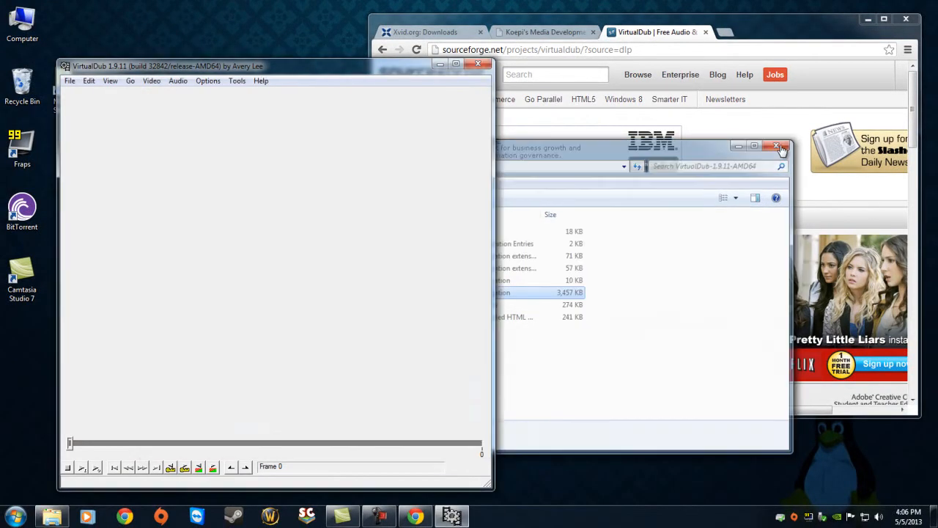
{"action": "left_click", "coordinate": [867, 18]}
{"action": "left_click_drag", "start_coordinate": [391, 73], "coordinate": [811, 33]}
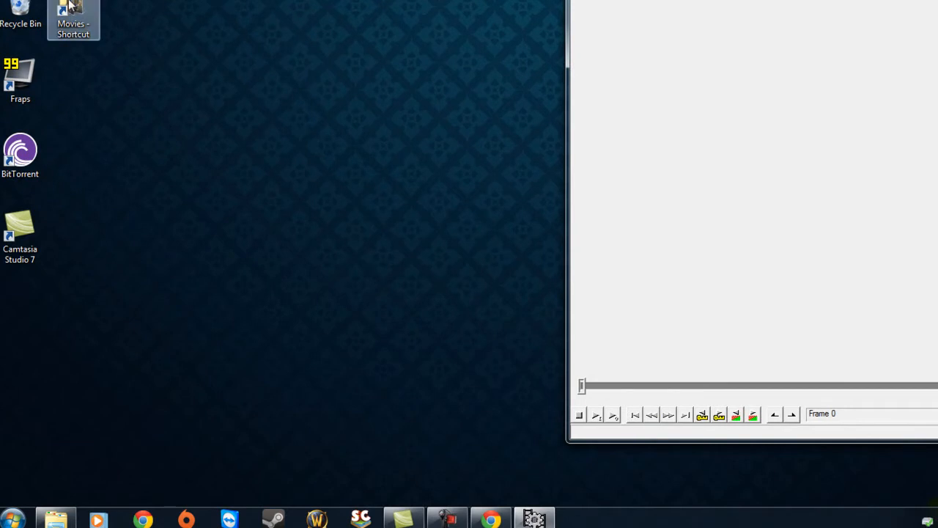
{"action": "double_click", "coordinate": [71, 9]}
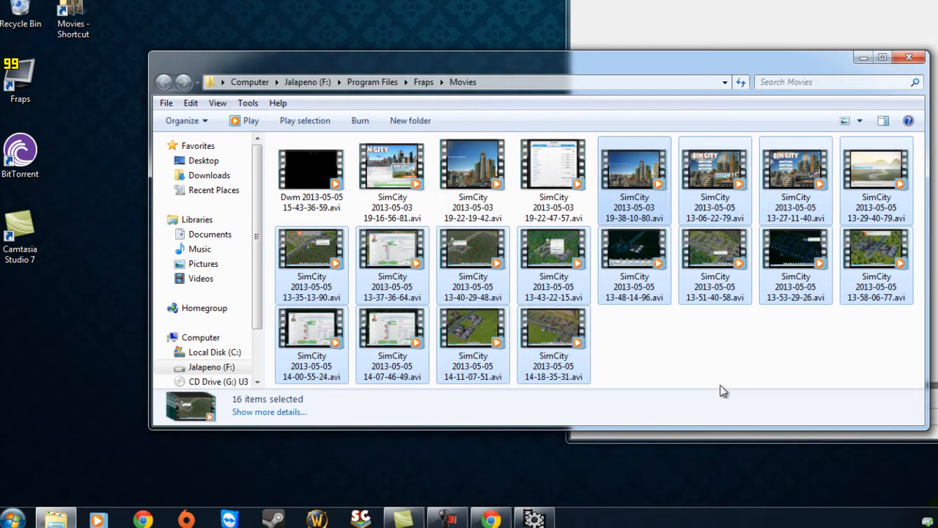
{"action": "left_click", "coordinate": [723, 381]}
{"action": "left_click_drag", "start_coordinate": [729, 62], "coordinate": [580, 123]}
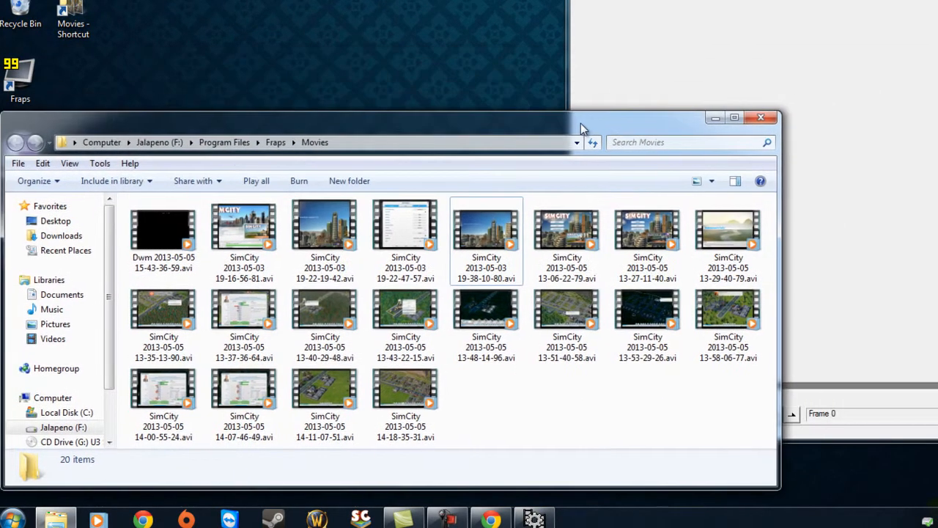
{"action": "left_click", "coordinate": [488, 232]}
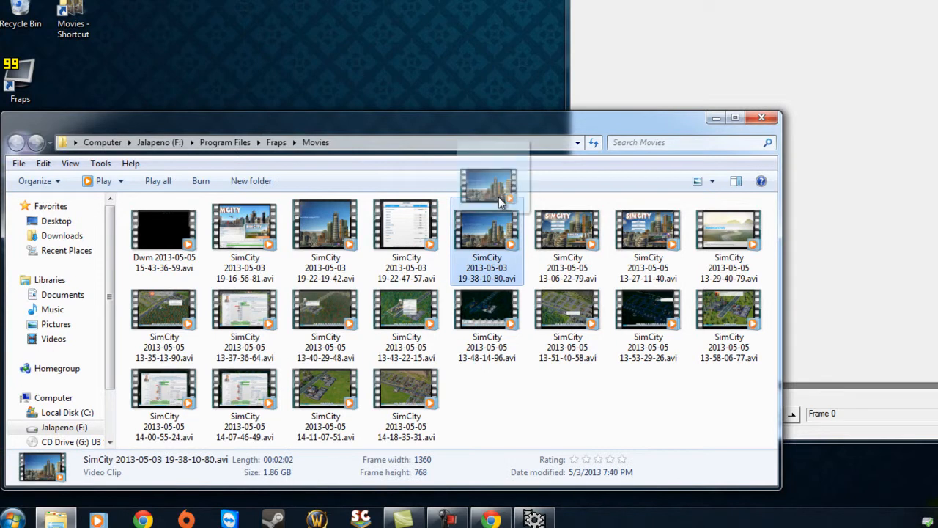
{"action": "left_click_drag", "start_coordinate": [893, 94], "coordinate": [892, 89]}
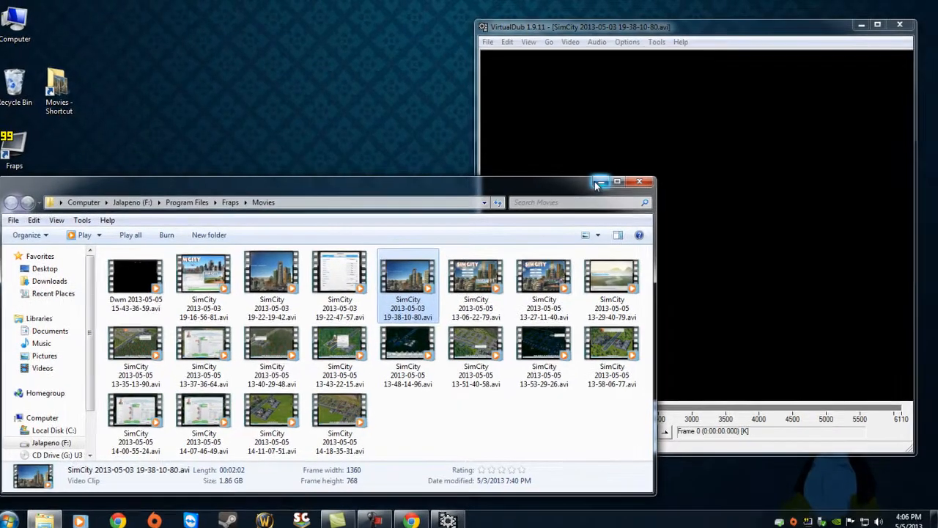
{"action": "left_click", "coordinate": [604, 181]}
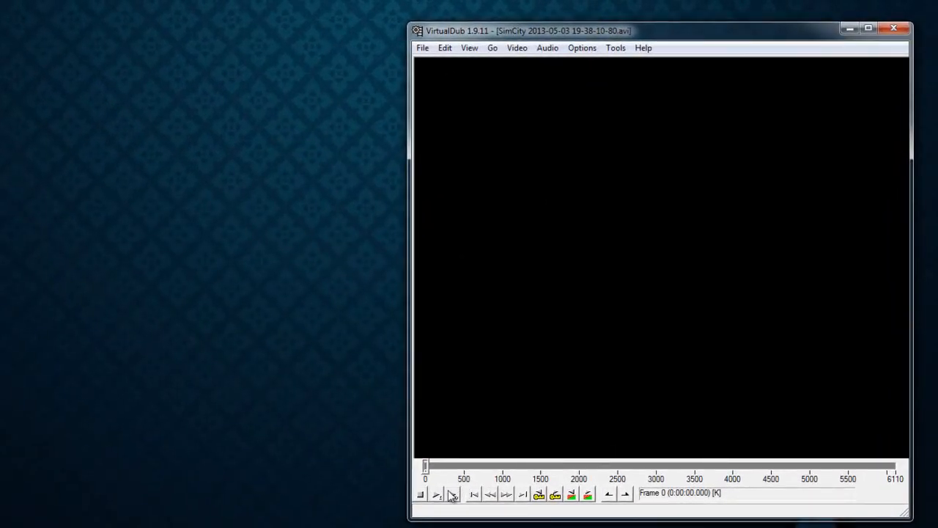
- Play a few seconds of the loaded recording, stop playback and return to frame 0
{"action": "left_click", "coordinate": [437, 495]}
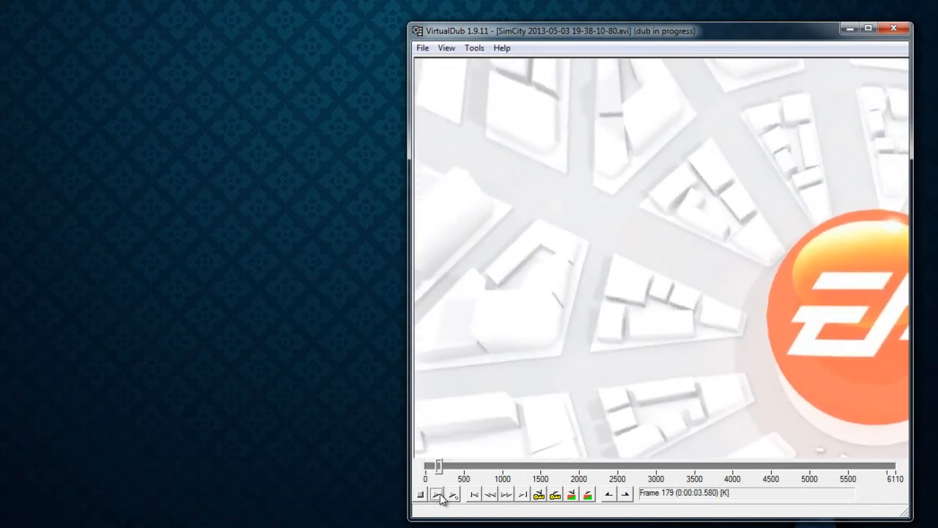
{"action": "left_click", "coordinate": [420, 495]}
{"action": "left_click_drag", "start_coordinate": [440, 467], "coordinate": [408, 467]}
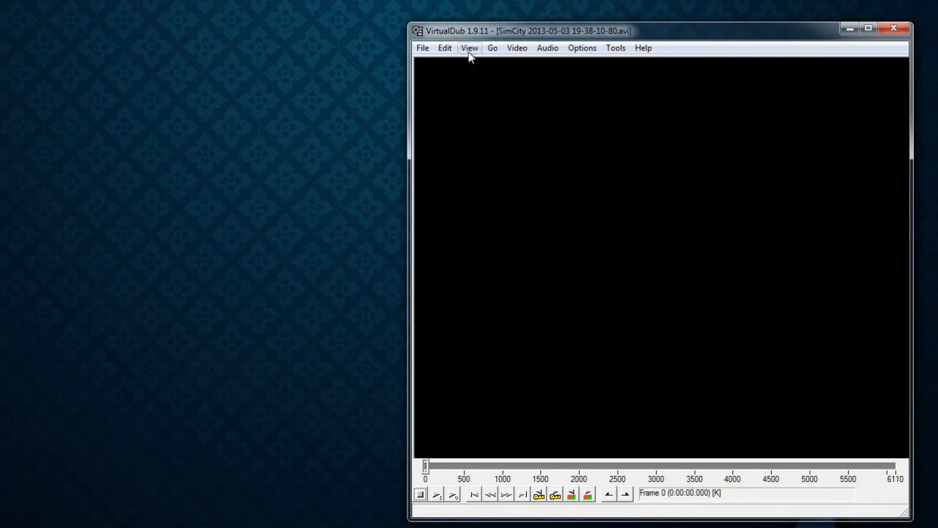
- Set the video compression to the Xvid MPEG-4 Codec
{"action": "left_click", "coordinate": [517, 48]}
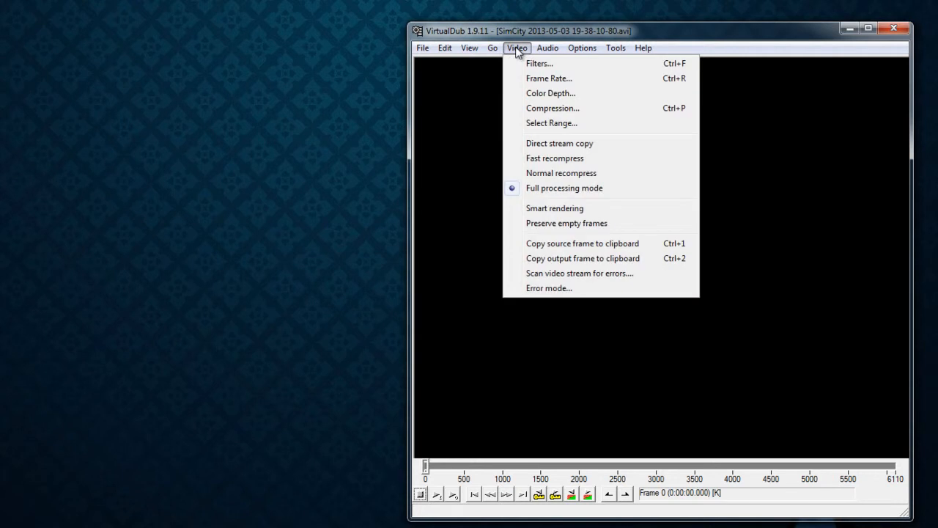
{"action": "mouse_move", "coordinate": [555, 55]}
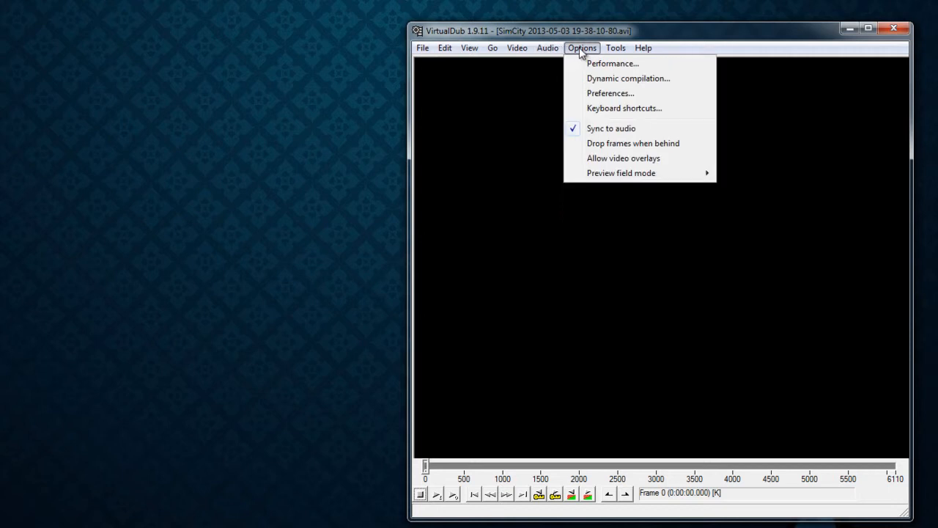
{"action": "mouse_move", "coordinate": [615, 52]}
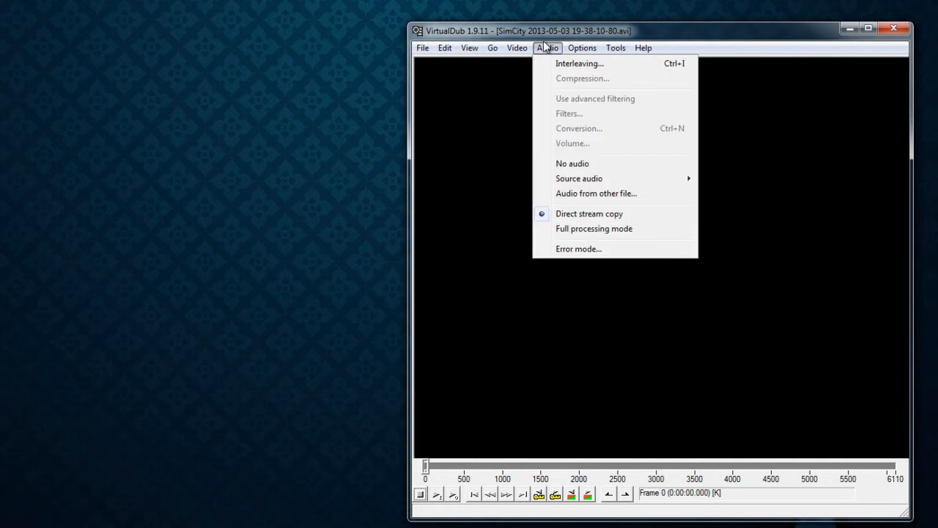
{"action": "mouse_move", "coordinate": [518, 49]}
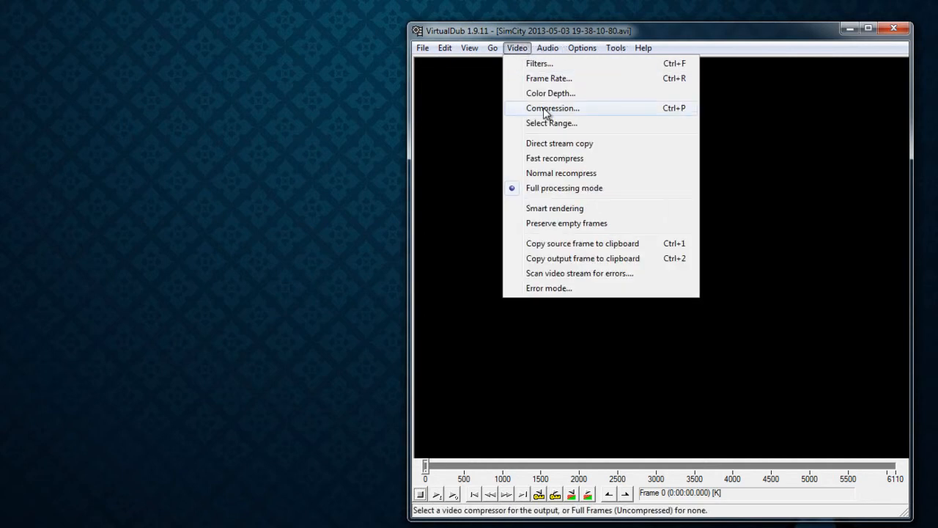
{"action": "left_click", "coordinate": [593, 115]}
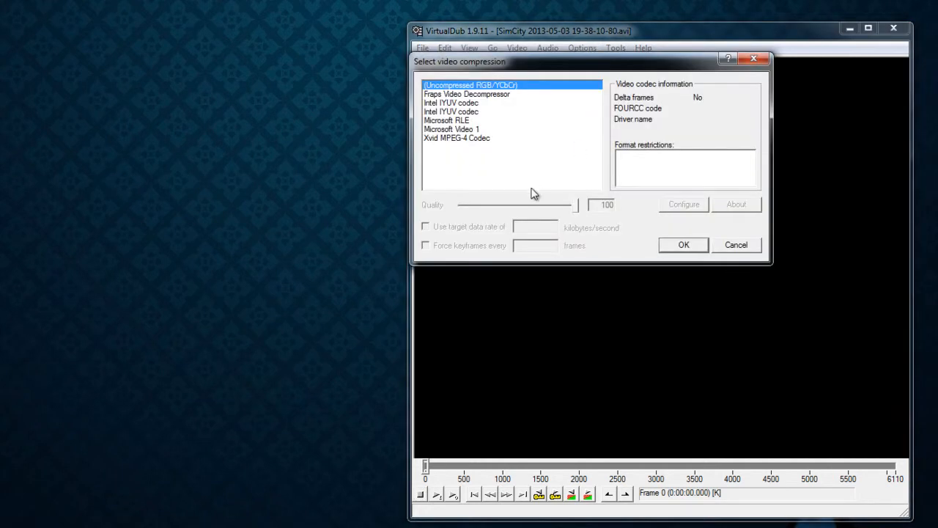
{"action": "left_click", "coordinate": [443, 139]}
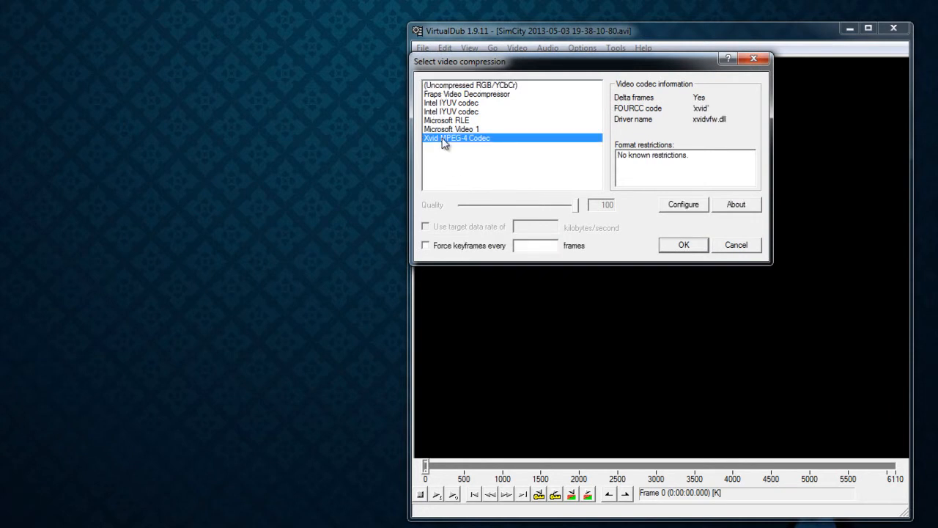
{"action": "left_click", "coordinate": [489, 95]}
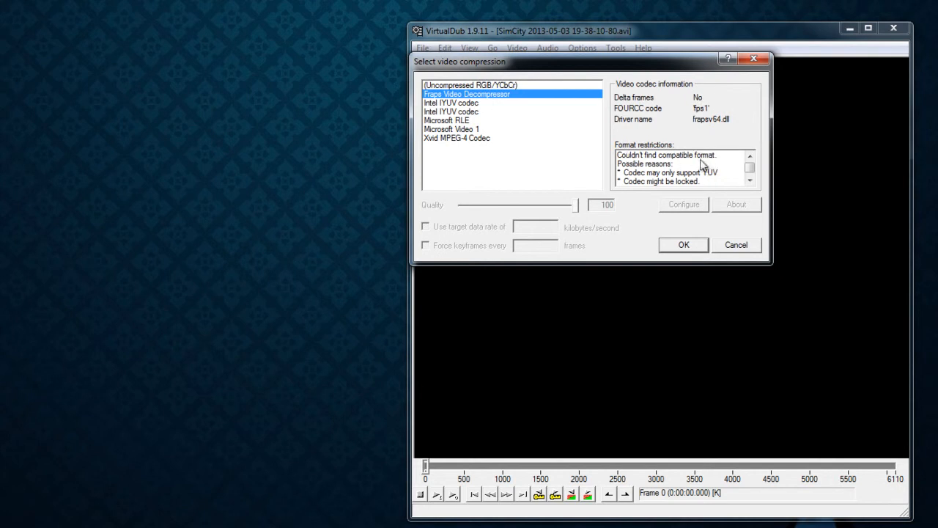
{"action": "left_click", "coordinate": [458, 139]}
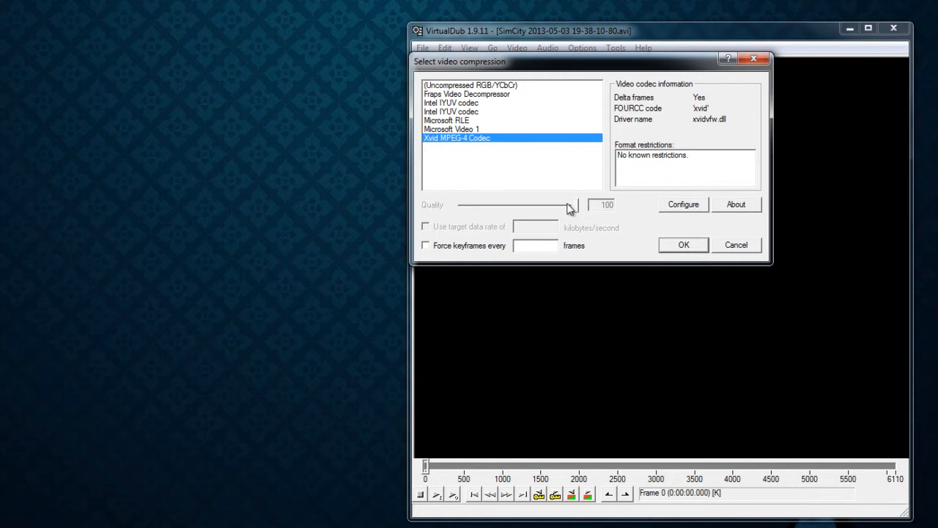
{"action": "left_click", "coordinate": [672, 244]}
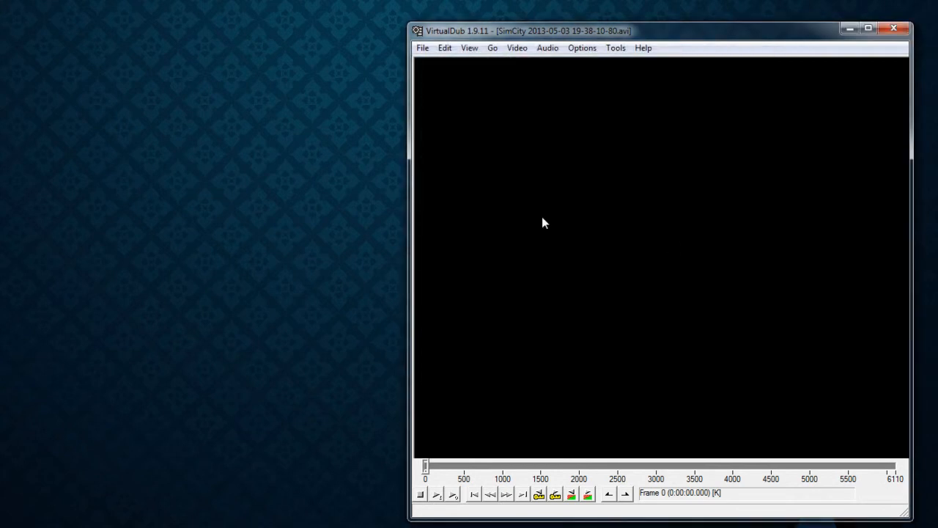
- Save the compressed video as an AVI file named SimCity-1.avi in F:\Movies
{"action": "left_click", "coordinate": [423, 50]}
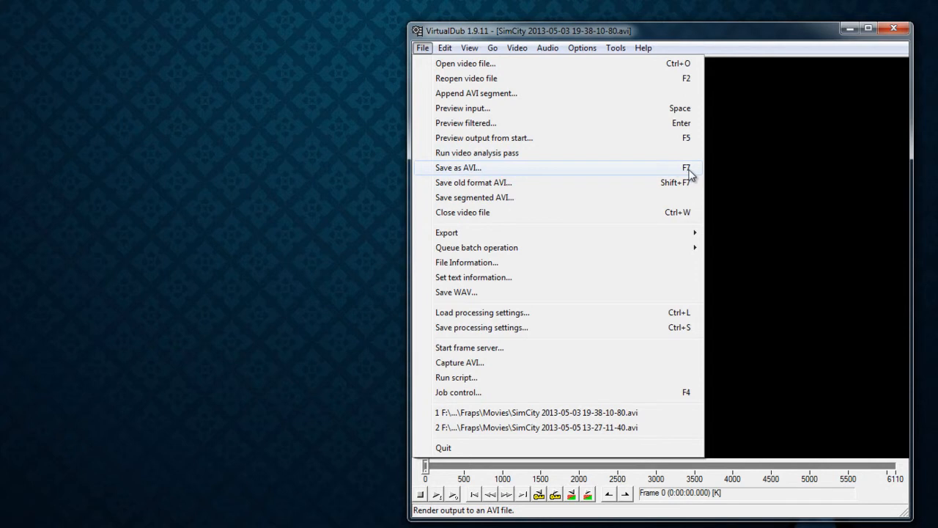
{"action": "left_click", "coordinate": [582, 169]}
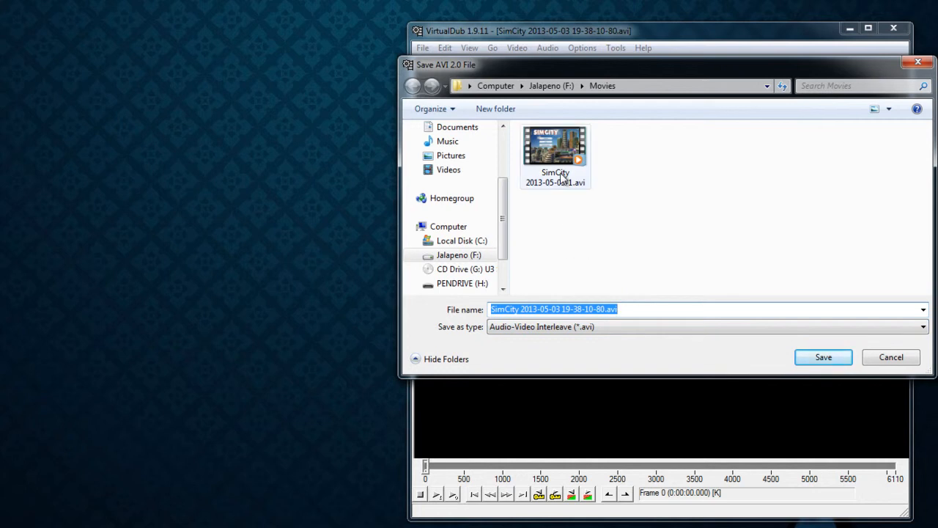
{"action": "left_click", "coordinate": [604, 308]}
{"action": "key", "text": "BackSpace"}
{"action": "key", "text": "BackSpace"}
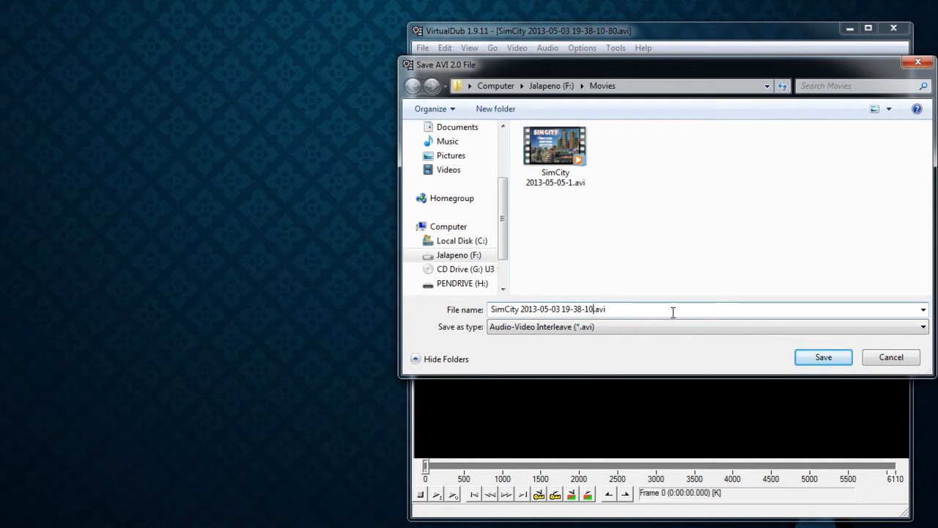
{"action": "key", "text": "BackSpace"}
{"action": "key", "text": "BackSpace"}
{"action": "key", "text": "BackSpace"}
{"action": "key", "text": "BackSpace"}
{"action": "key", "text": "BackSpace"}
{"action": "key", "text": "BackSpace"}
{"action": "key", "text": "BackSpace"}
{"action": "key", "text": "BackSpace"}
{"action": "key", "text": "BackSpace"}
{"action": "key", "text": "BackSpace"}
{"action": "key", "text": "BackSpace"}
{"action": "key", "text": "BackSpace"}
{"action": "key", "text": "BackSpace"}
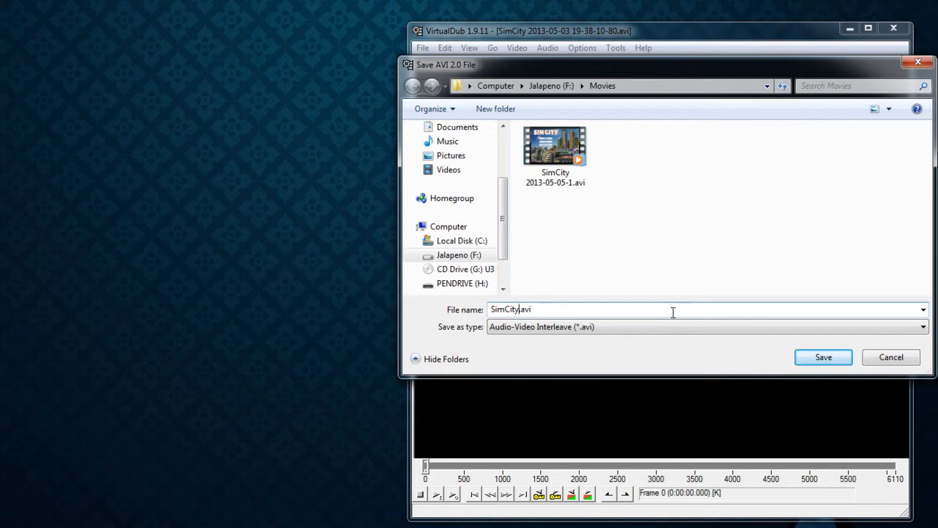
{"action": "type", "text": "-1"}
{"action": "key", "text": "Return"}
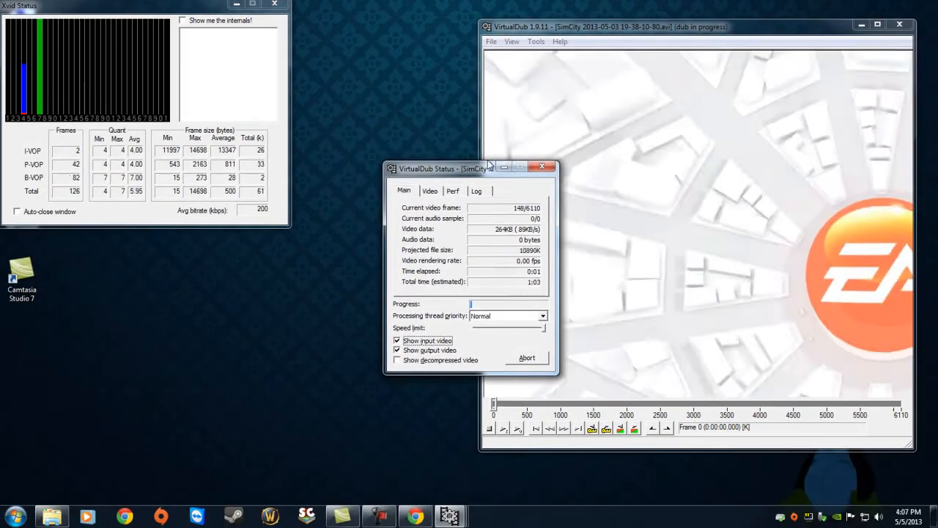
- Turn off the input and output video display in the repositioned render status window, and close VirtualDub once encoding is done
{"action": "left_click_drag", "start_coordinate": [472, 172], "coordinate": [386, 95]}
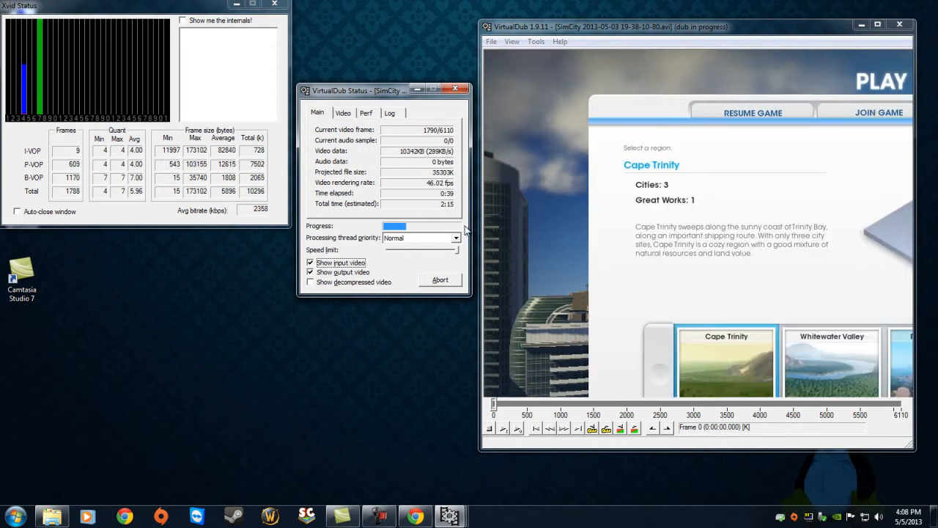
{"action": "left_click", "coordinate": [310, 272]}
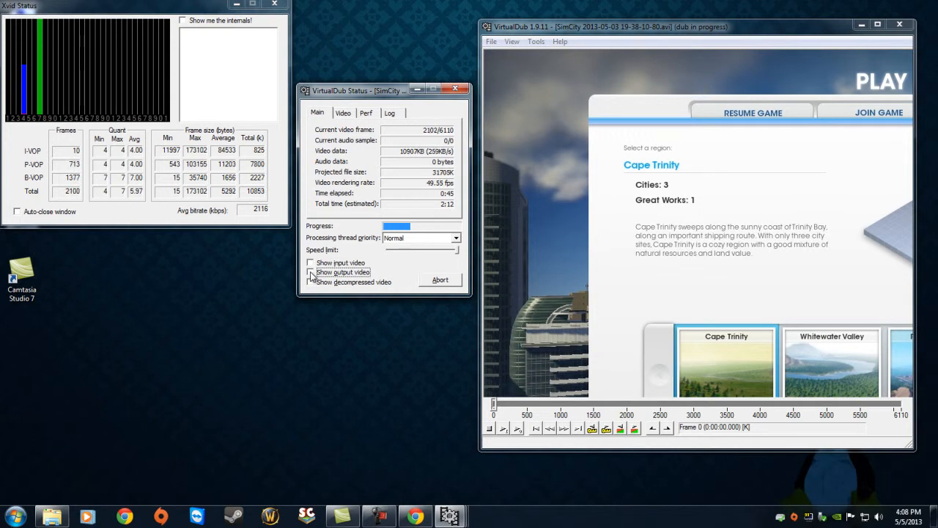
{"action": "left_click", "coordinate": [311, 263]}
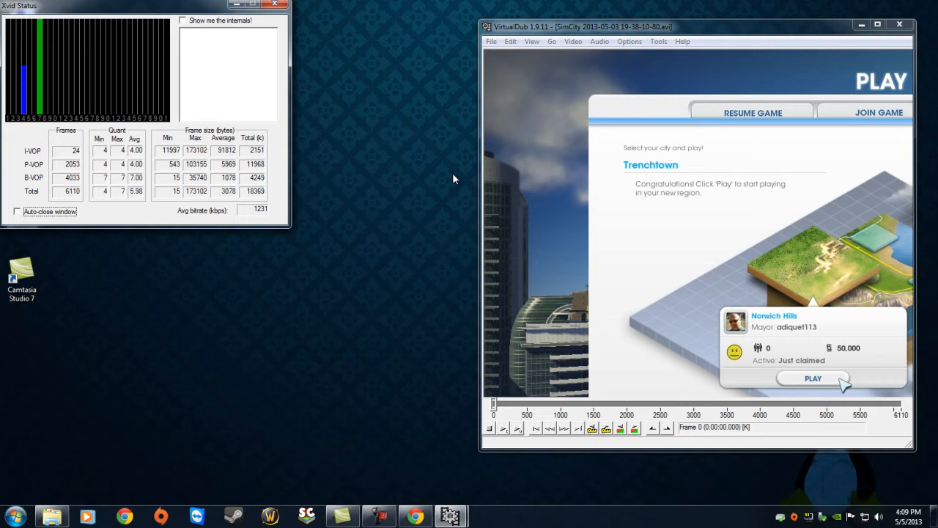
{"action": "left_click", "coordinate": [899, 25]}
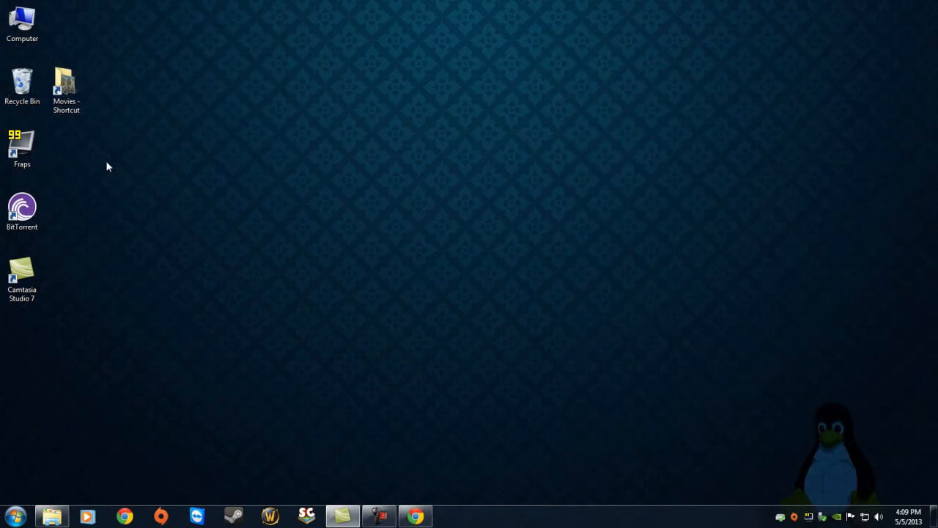
- Return to the folder window, go to F:\Movies and select SimCity-1.avi to check its file size
{"action": "left_click", "coordinate": [52, 516]}
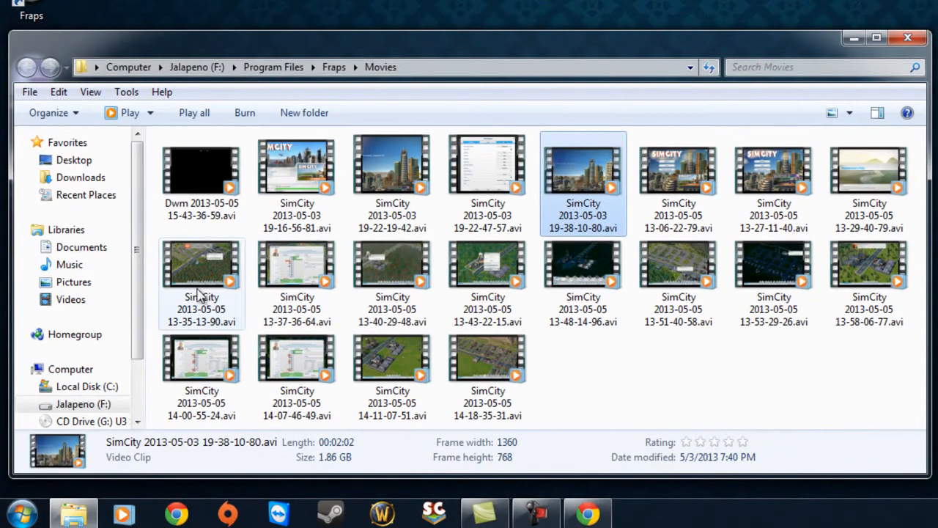
{"action": "left_click", "coordinate": [82, 405]}
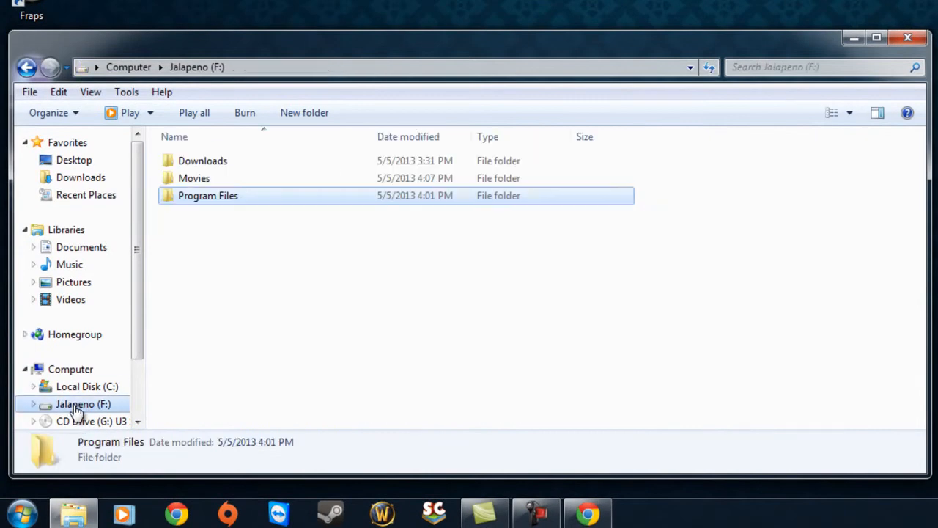
{"action": "double_click", "coordinate": [201, 180]}
{"action": "left_click", "coordinate": [290, 155]}
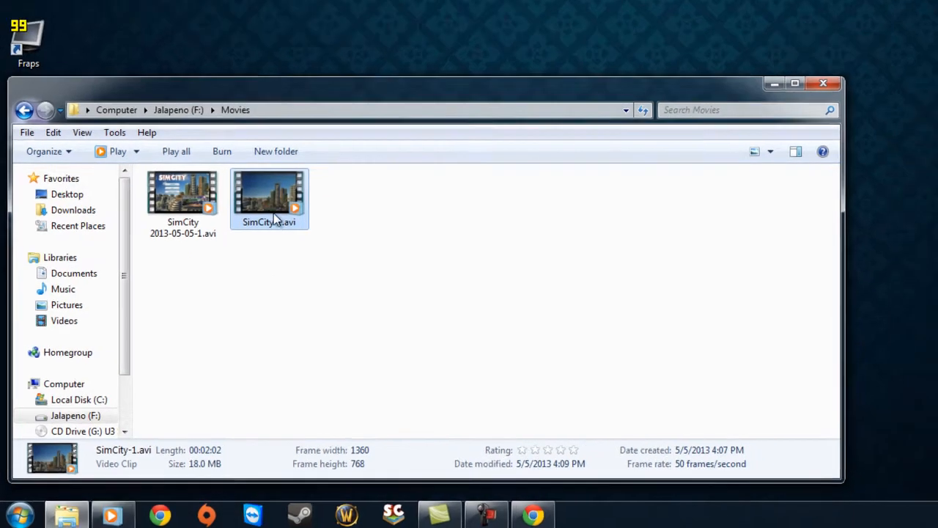
- Play SimCity-1.avi to check its quality, and close the player and the folder window
{"action": "double_click", "coordinate": [268, 173]}
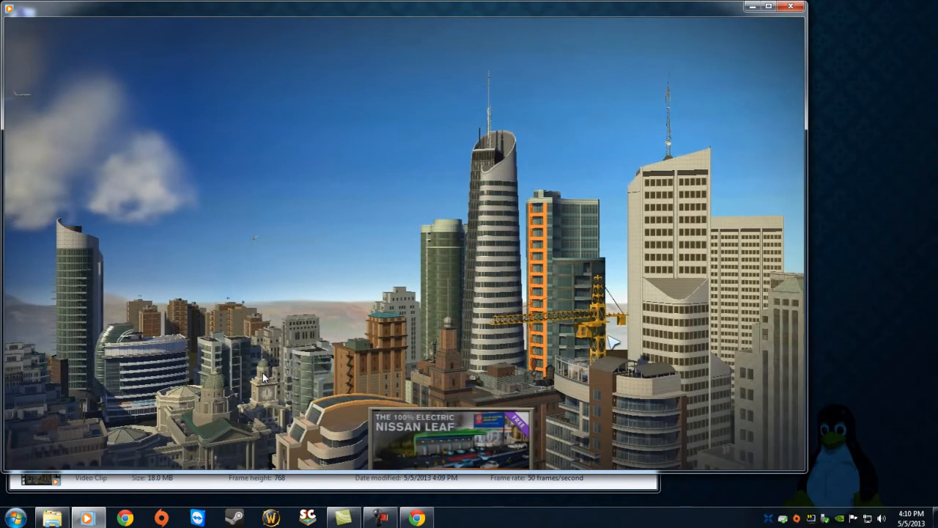
{"action": "mouse_move", "coordinate": [287, 381]}
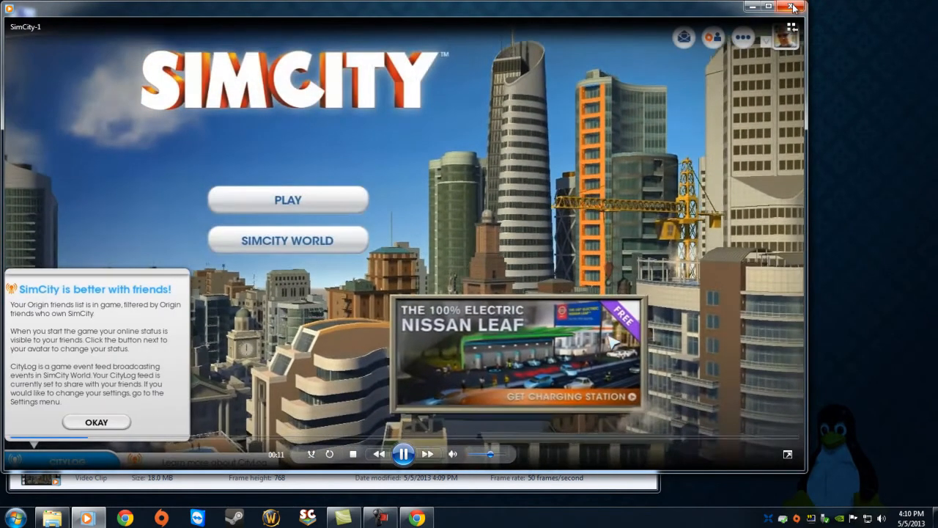
{"action": "left_click", "coordinate": [792, 7]}
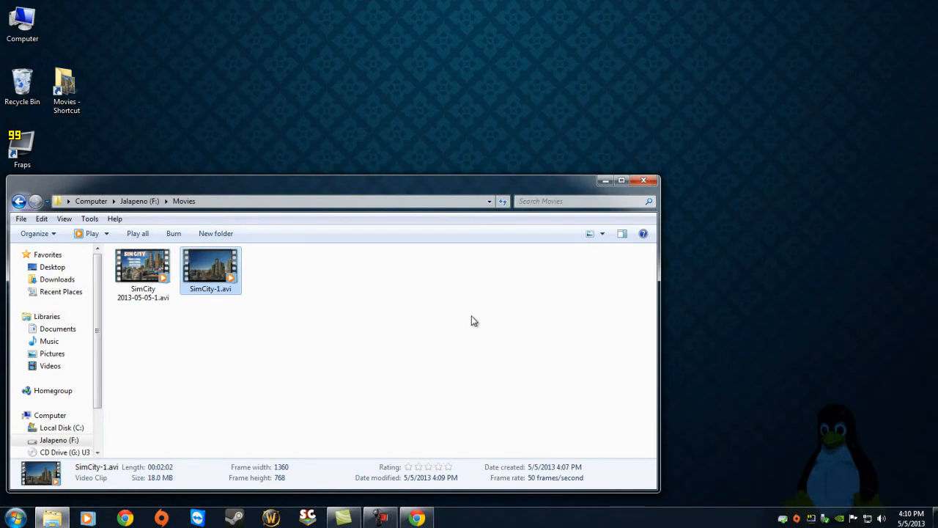
{"action": "left_click", "coordinate": [645, 180]}
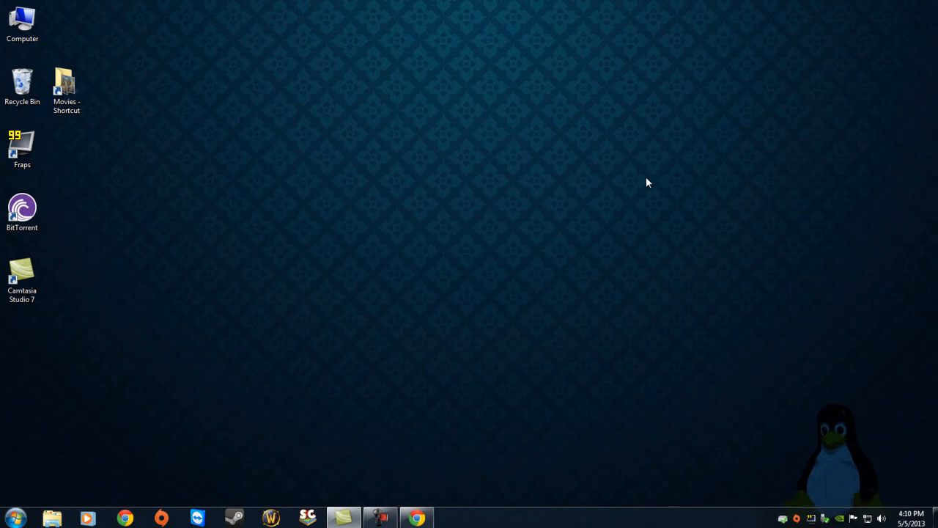